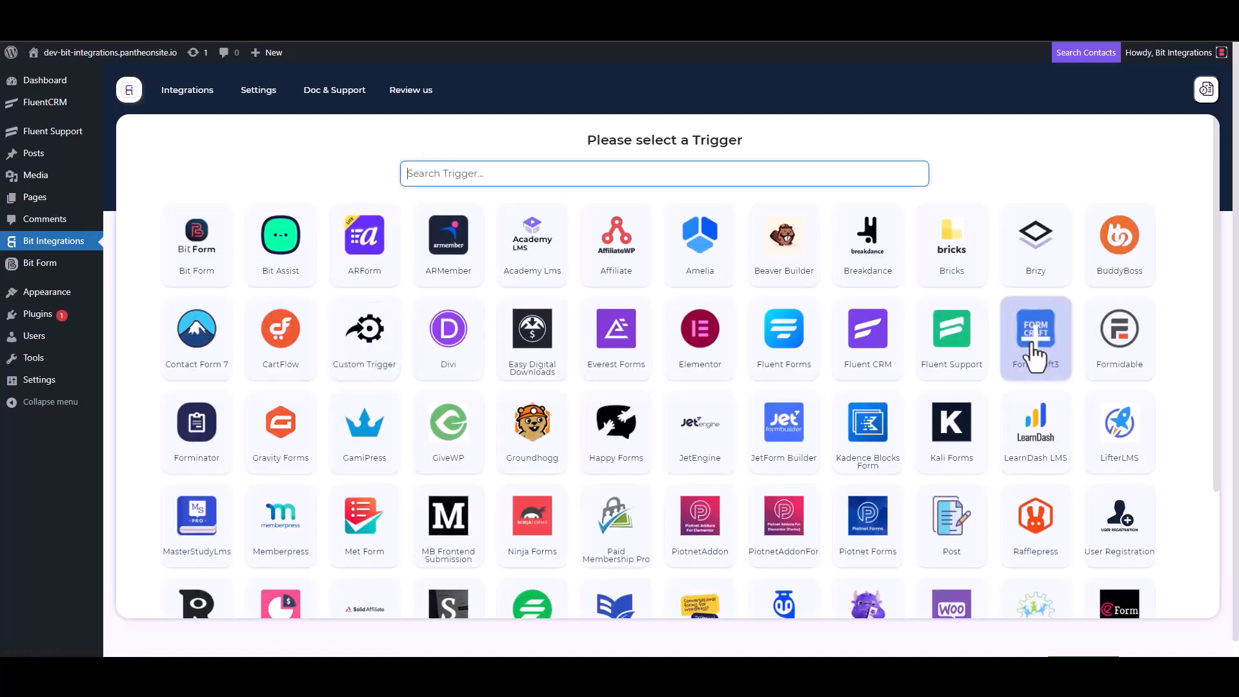
# Pick Fluent Support as the trigger and copy its webhook URL
pyautogui.click(953, 342)
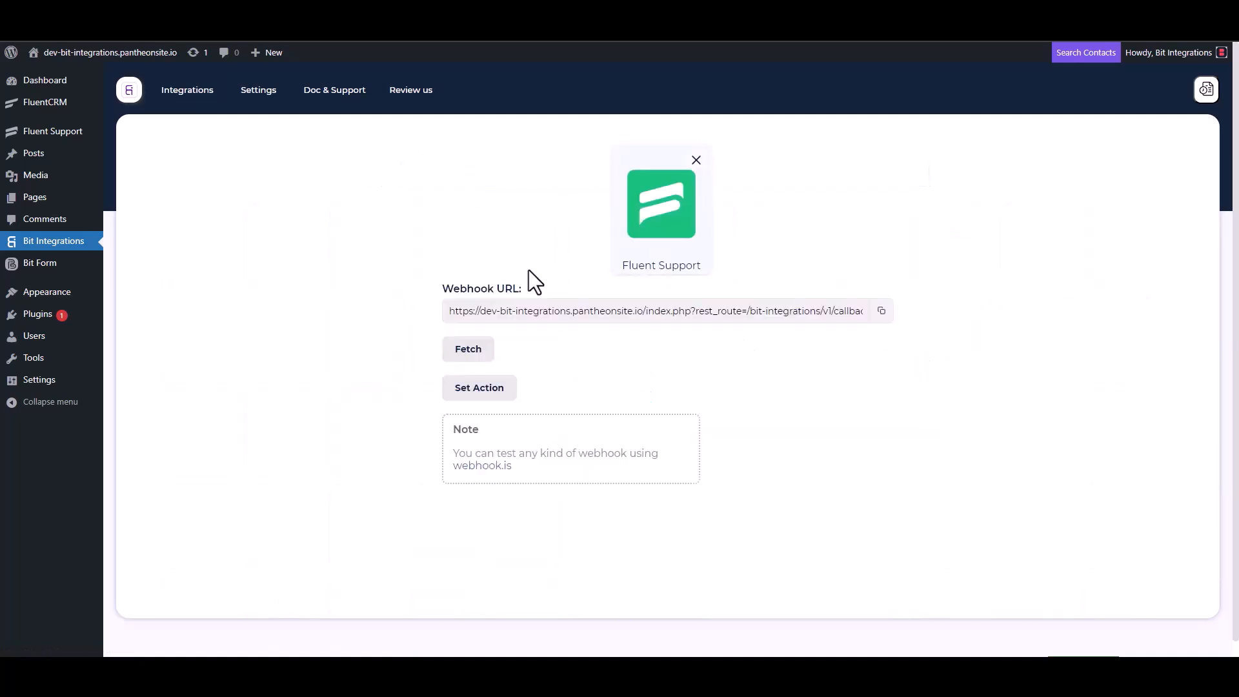
pyautogui.click(881, 311)
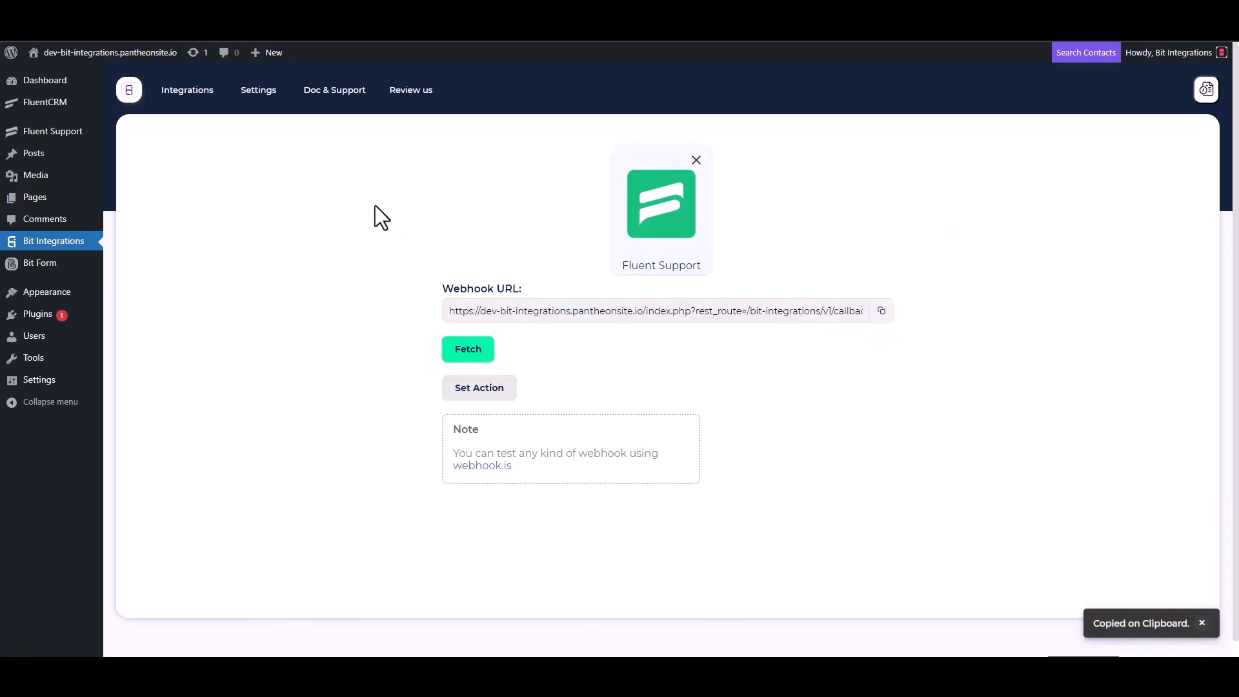
# Start listening for webhook data, then create an automatic Fluent Support workflow named 'Bit Integrations'
pyautogui.click(460, 354)
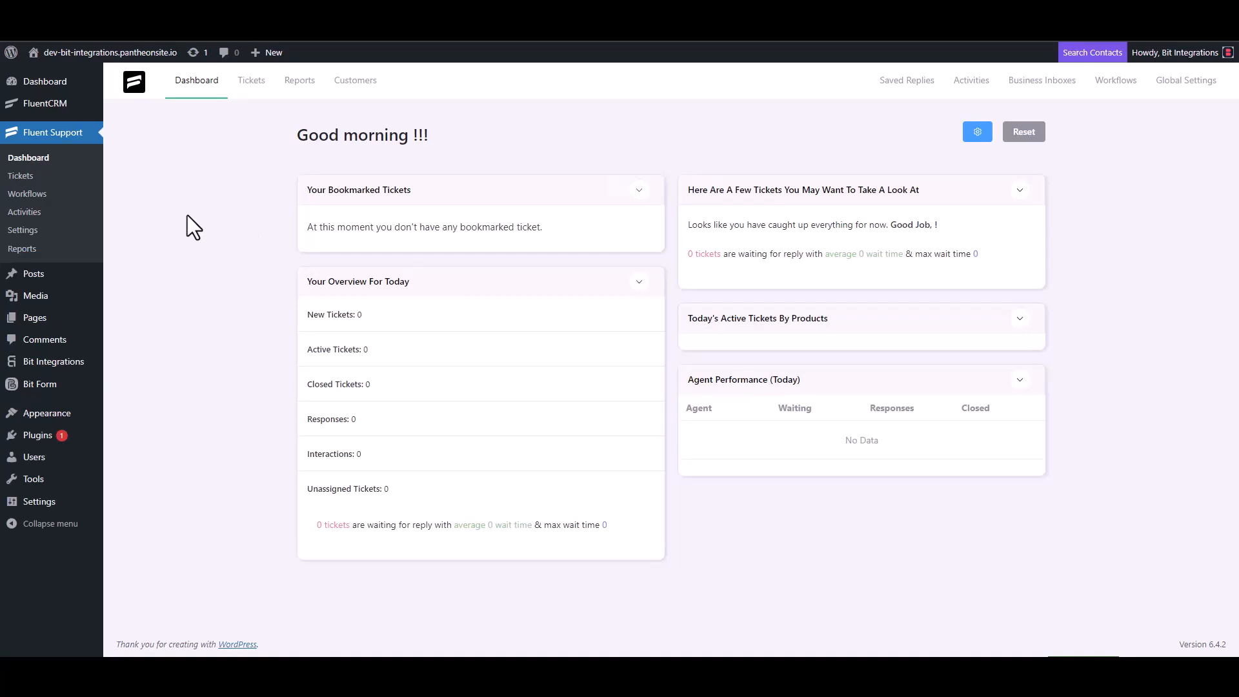
pyautogui.click(40, 196)
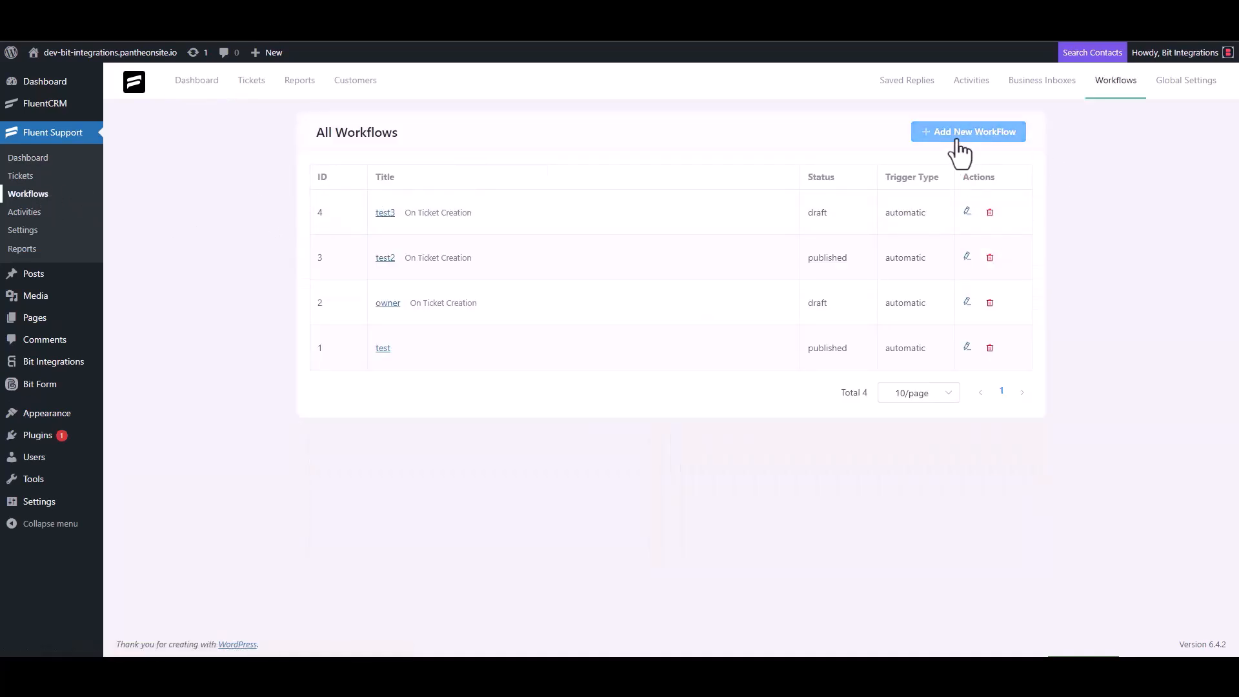
pyautogui.click(957, 147)
pyautogui.click(374, 153)
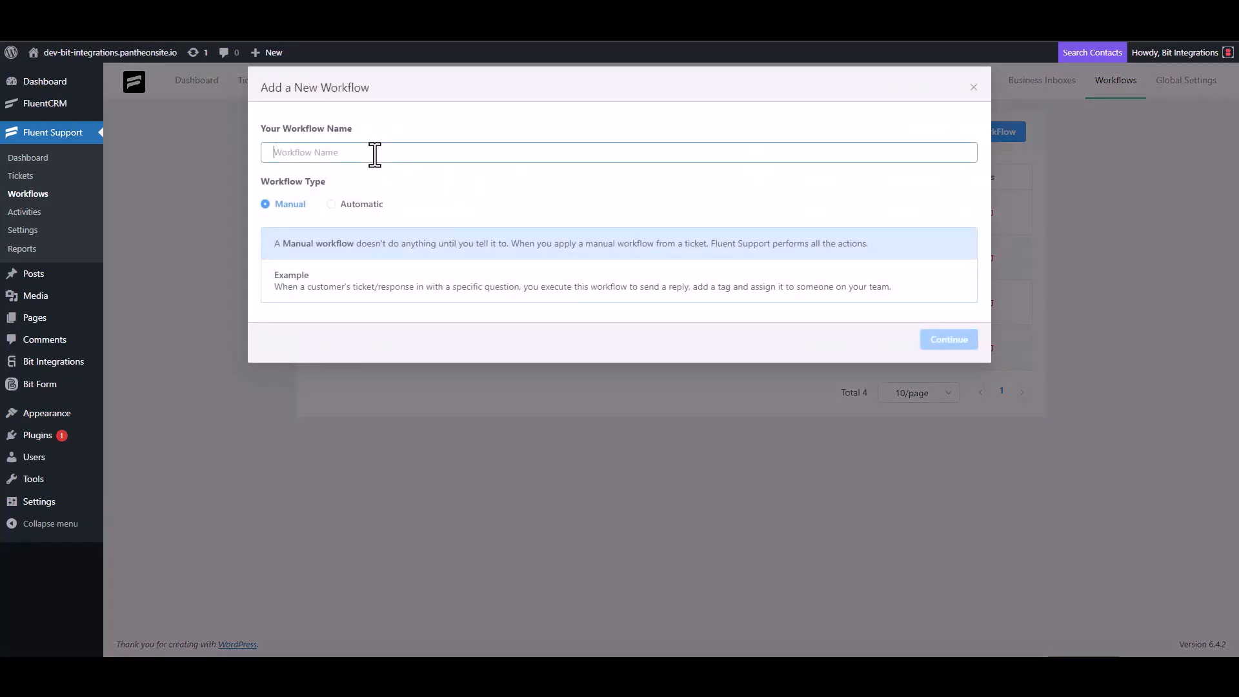
pyautogui.write('Bi')
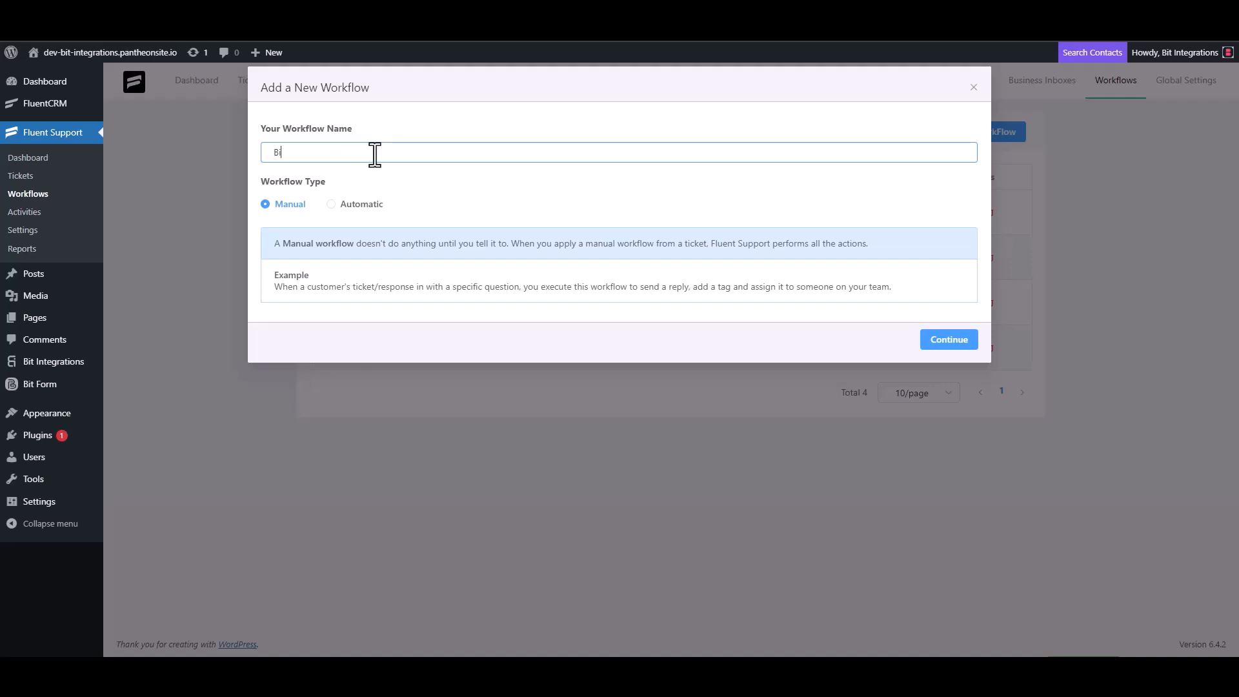
pyautogui.write('t Integrations')
pyautogui.click(343, 204)
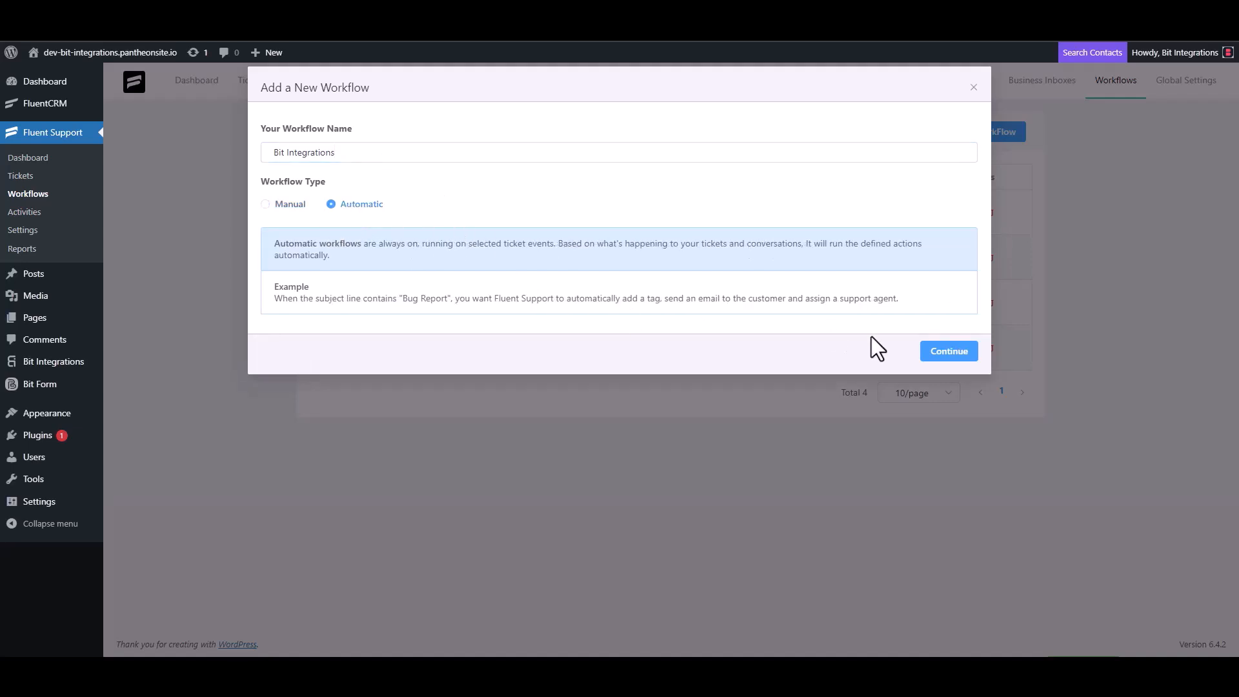
pyautogui.click(948, 351)
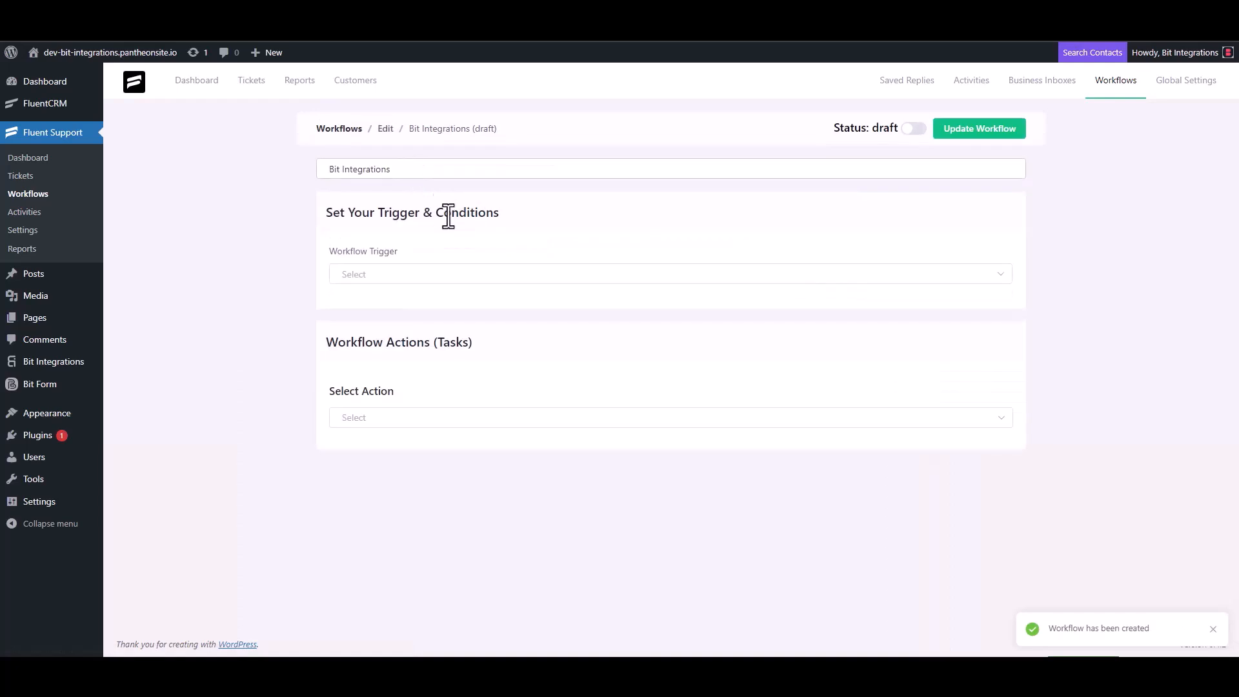
# Trigger the workflow On Ticket Creation with an Outgoing Webhook action using the pasted URL
pyautogui.click(384, 277)
pyautogui.click(383, 310)
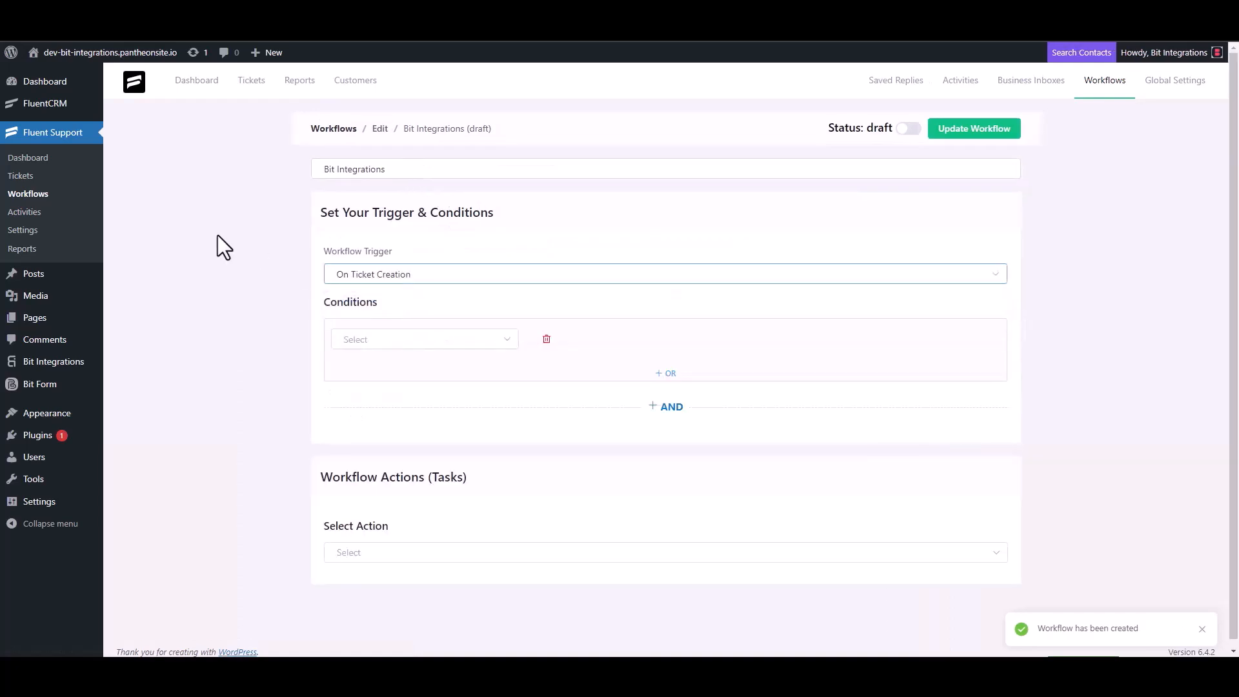
pyautogui.click(365, 546)
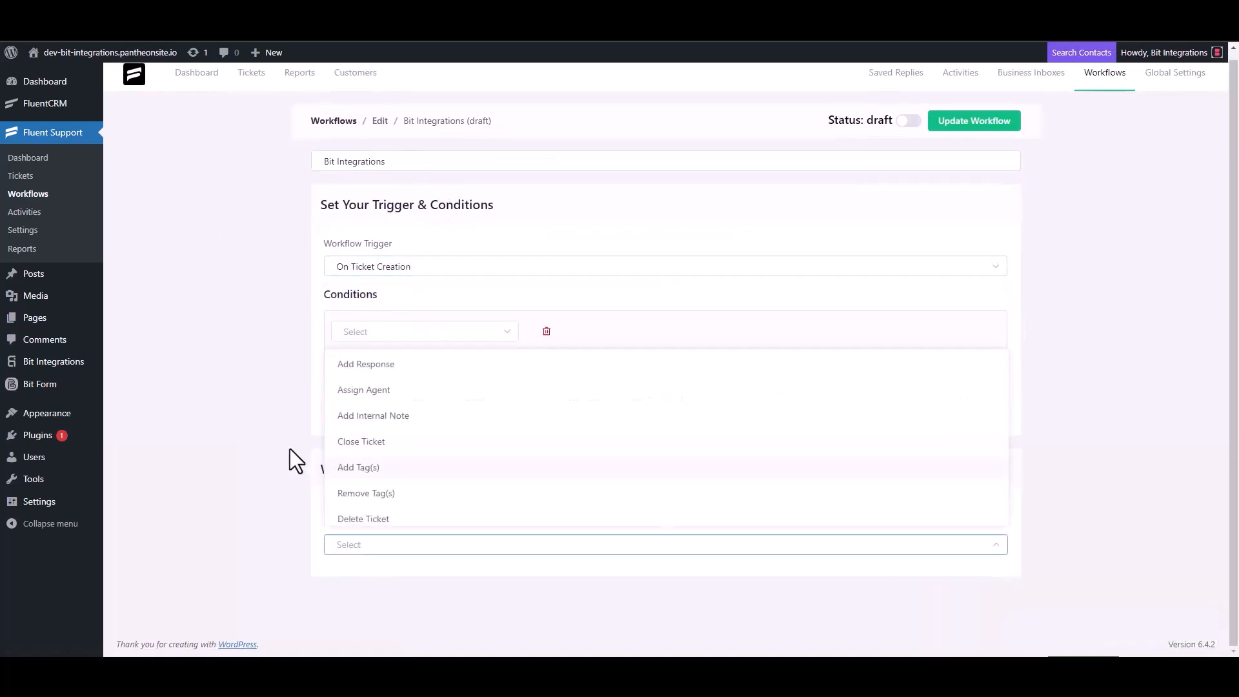
pyautogui.scroll(-3, 387, 439)
pyautogui.click(431, 366)
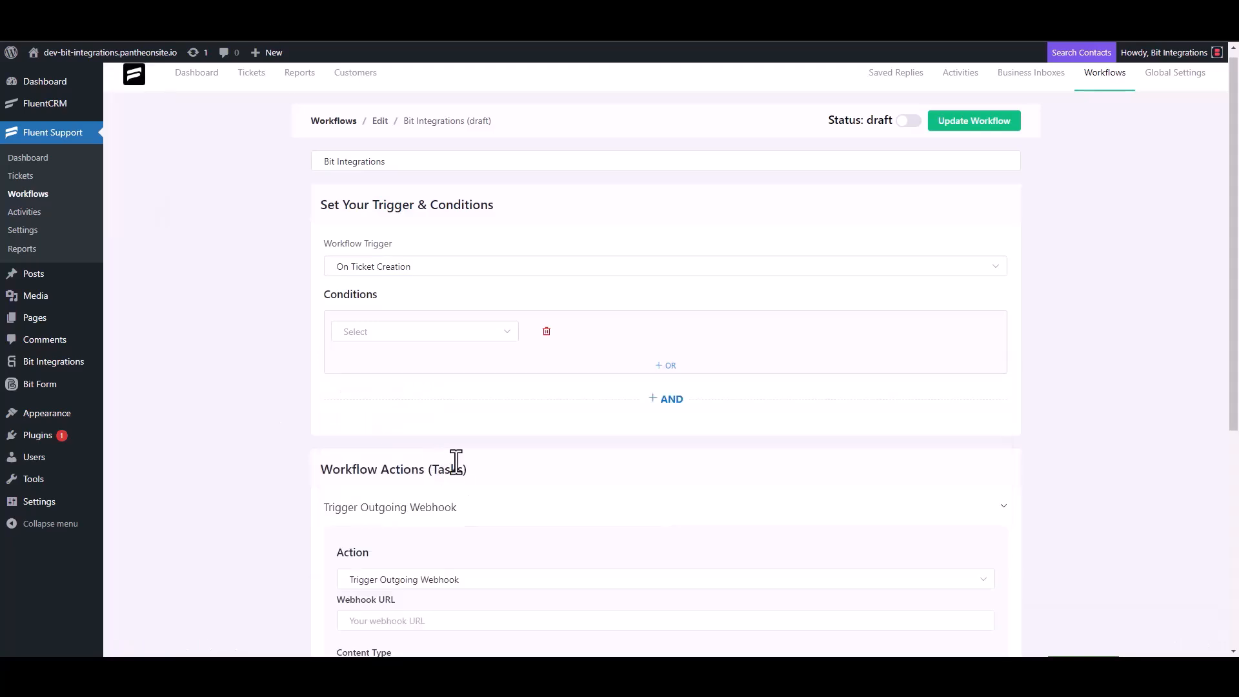
pyautogui.scroll(-4, 297, 366)
pyautogui.click(420, 366)
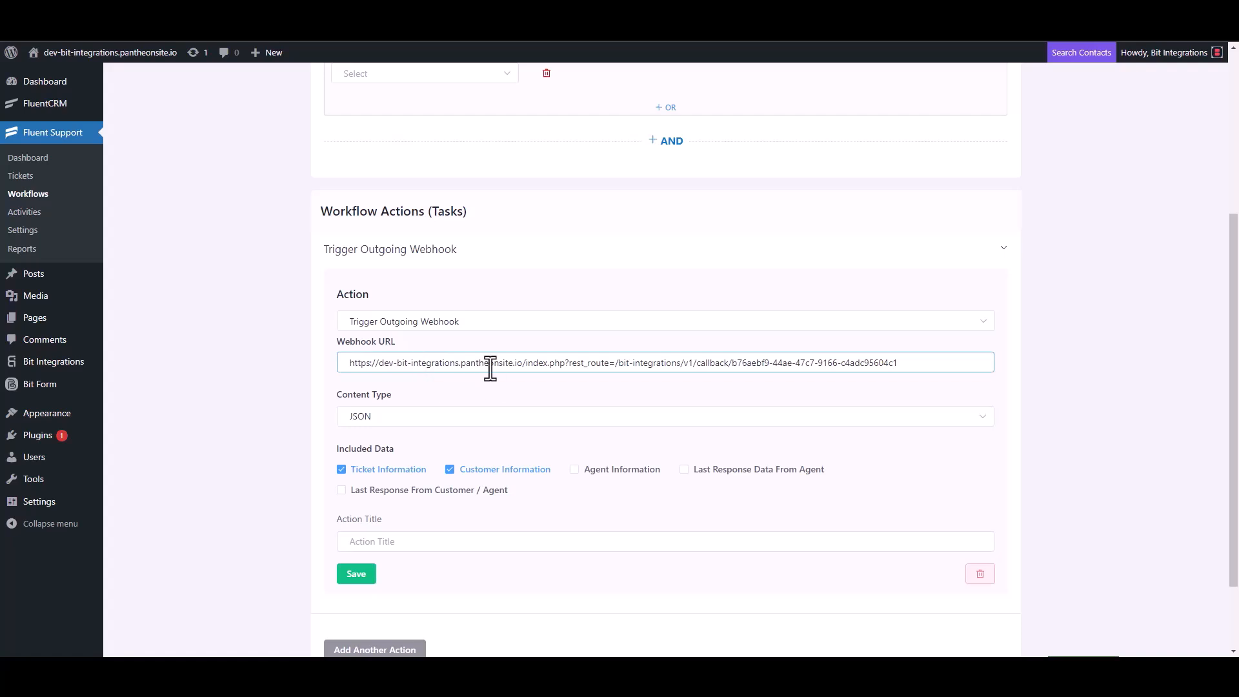
# Title the webhook action 'Bit Integrations', save it, and publish the workflow
pyautogui.scroll(-2, 438, 431)
pyautogui.click(385, 446)
pyautogui.write('B')
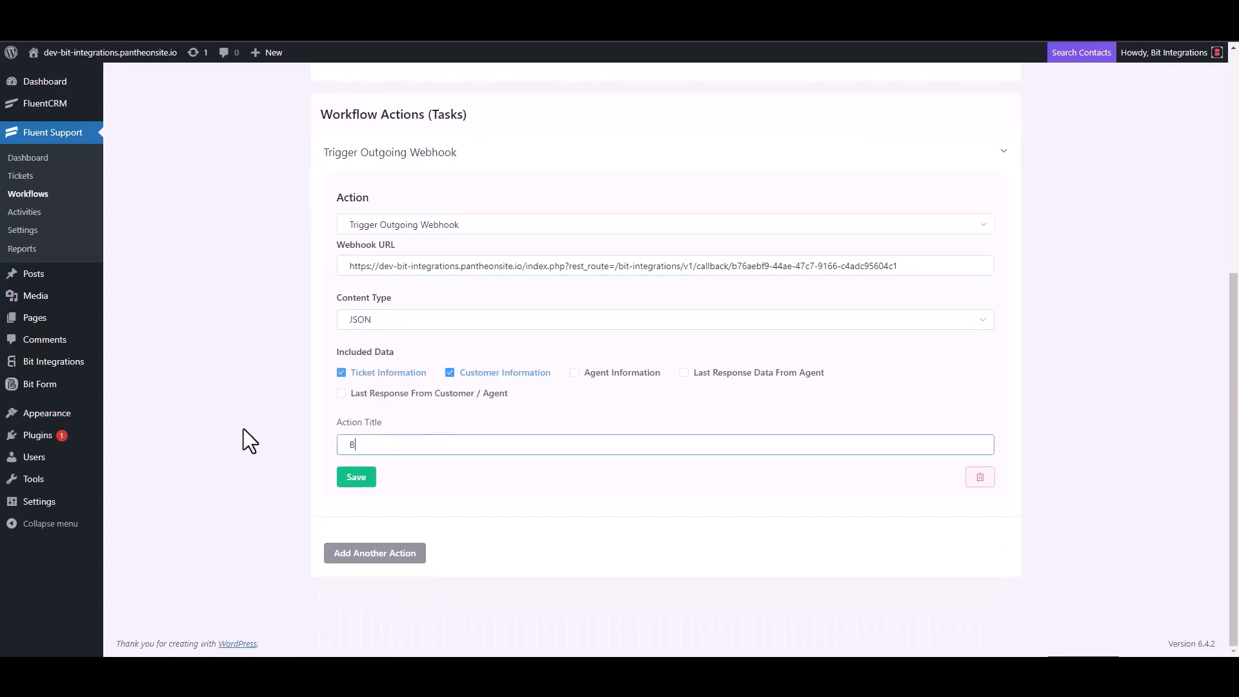
pyautogui.write('it Integrations')
pyautogui.click(353, 476)
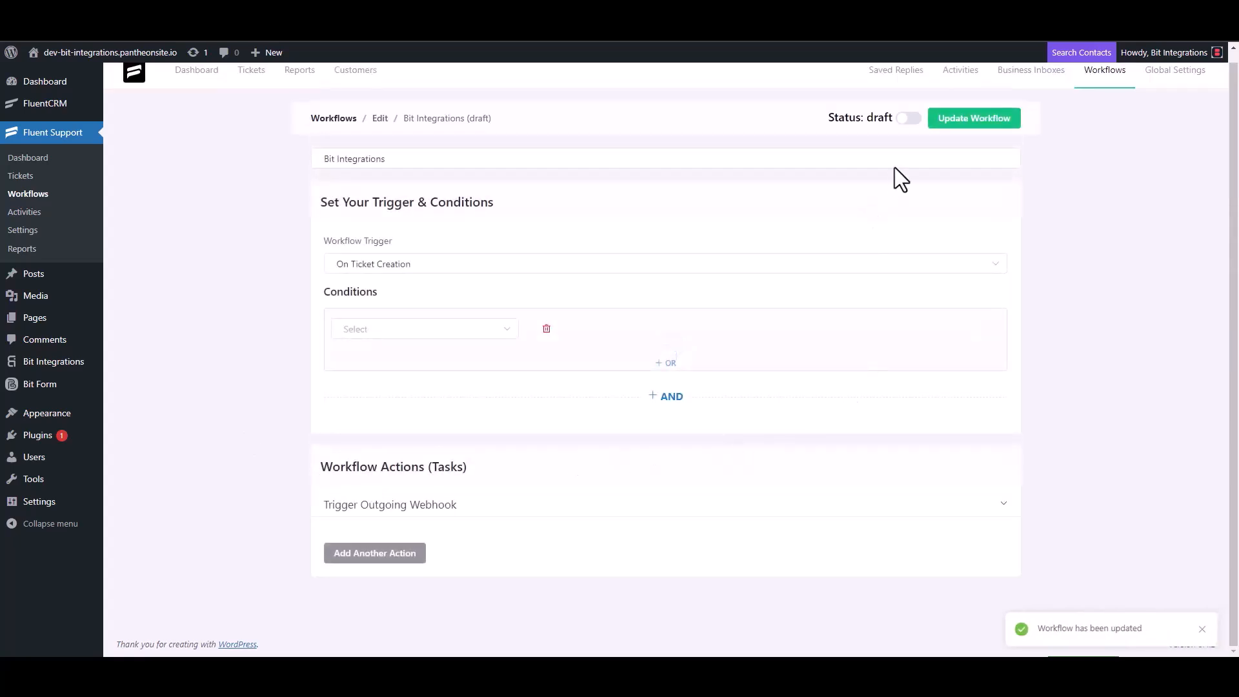
pyautogui.click(910, 119)
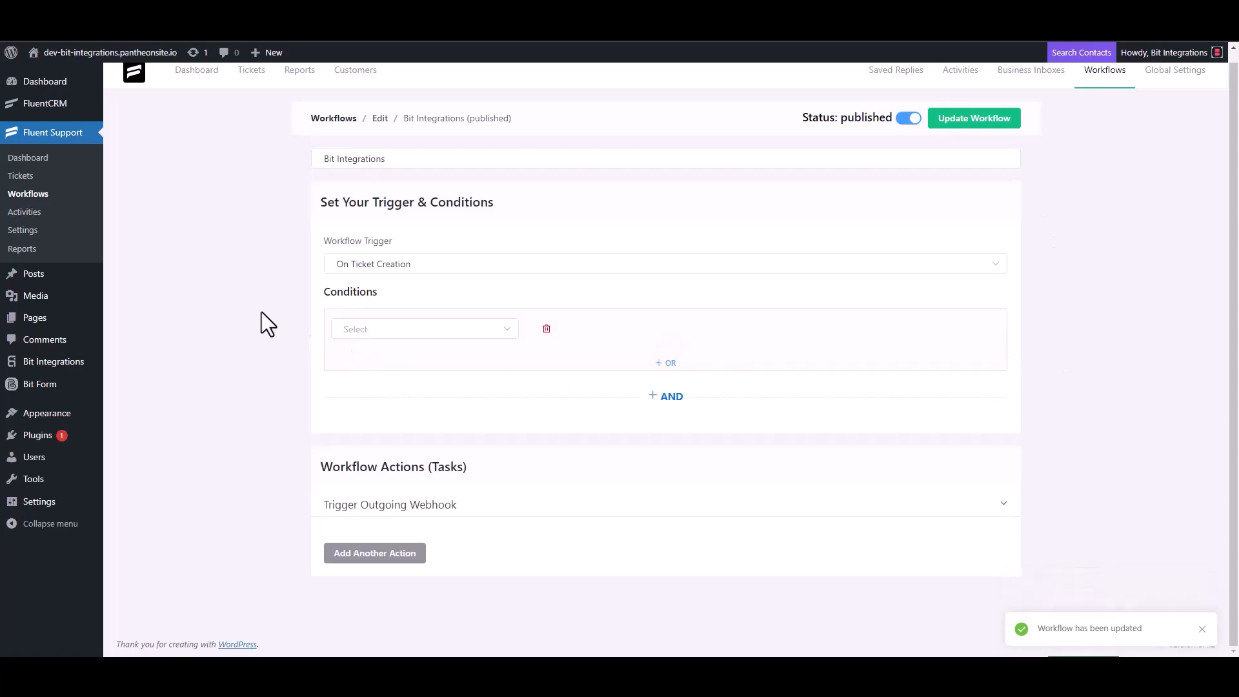
pyautogui.click(31, 179)
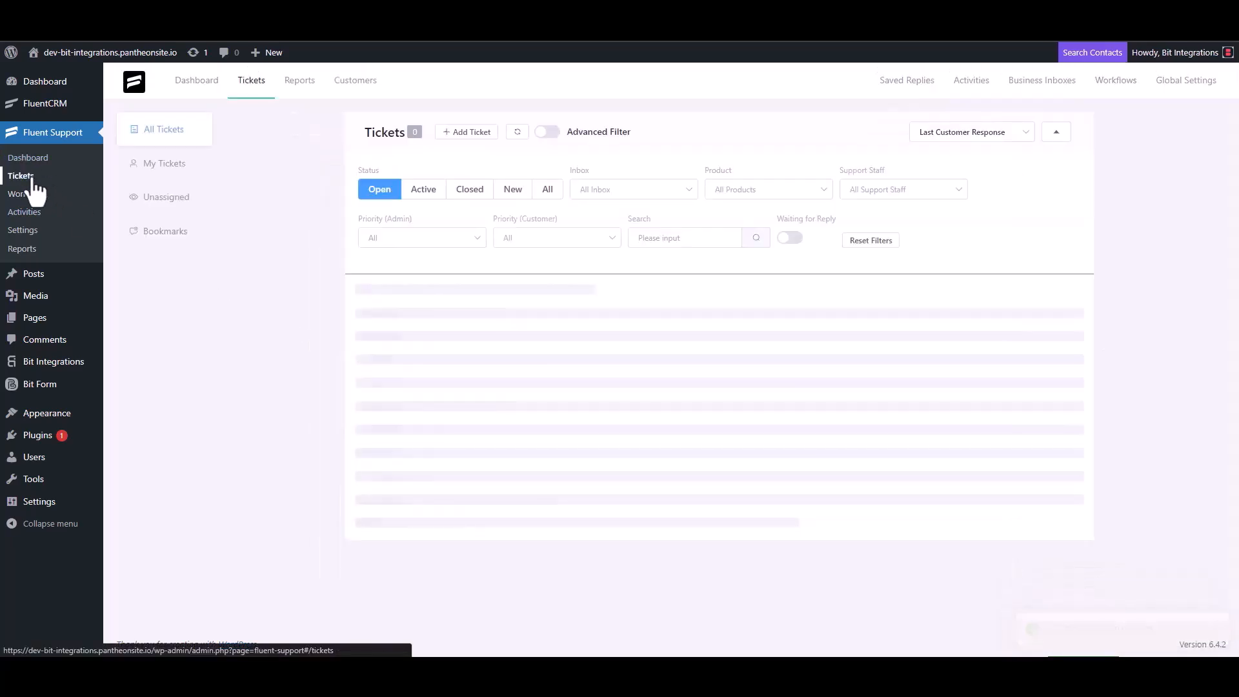
# Start a new ticket for a newly created contact with first name 'test' and their e-mail
pyautogui.click(464, 133)
pyautogui.click(508, 167)
pyautogui.write('test@gmail.com')
pyautogui.click(850, 161)
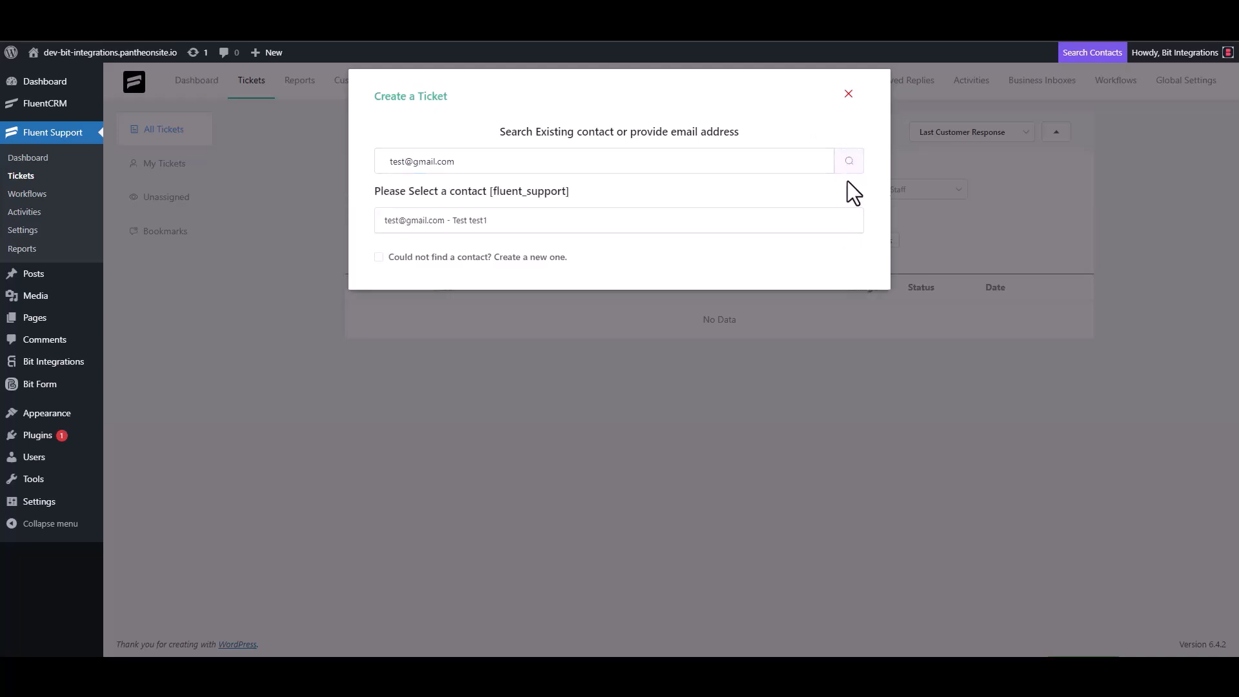
pyautogui.click(386, 257)
pyautogui.click(431, 253)
pyautogui.write('test3')
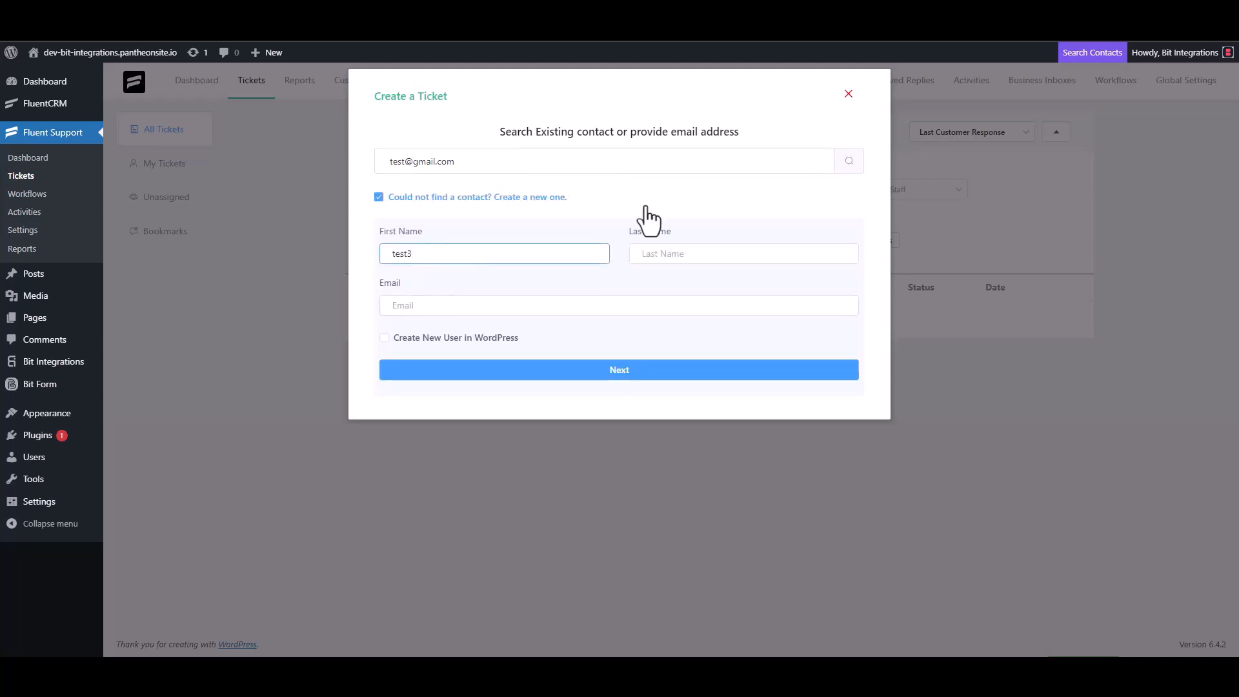
pyautogui.click(440, 306)
pyautogui.write('te')
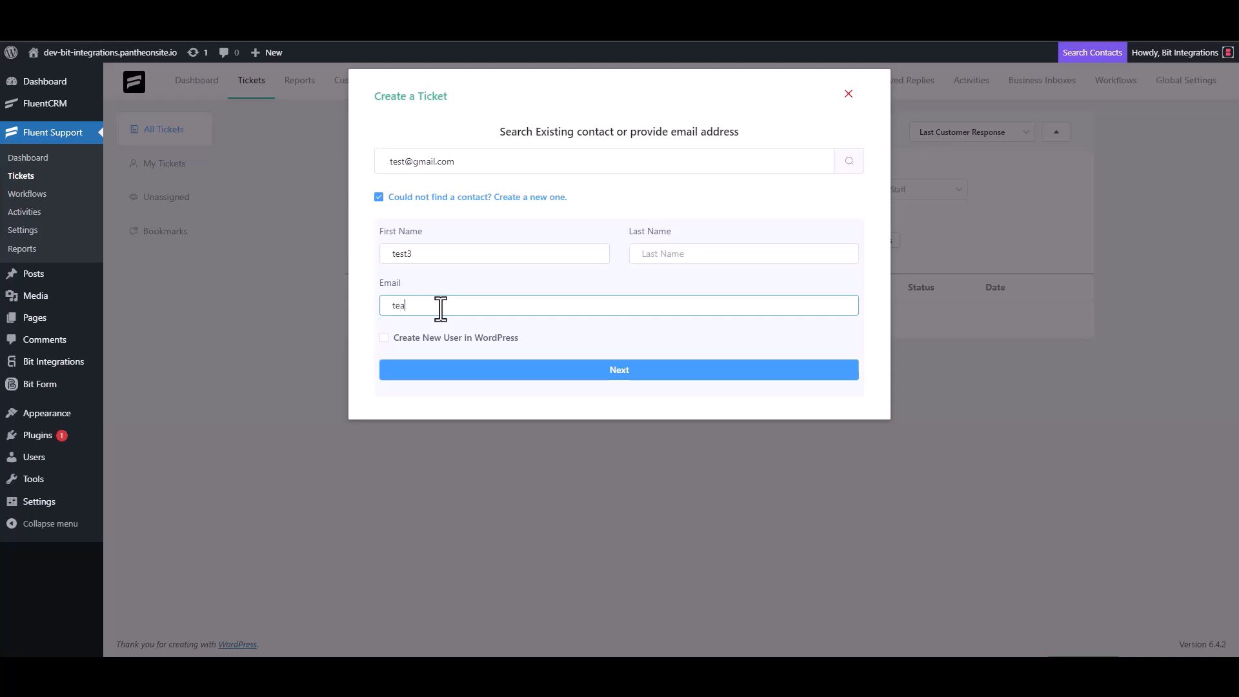
pyautogui.write('st3@gmail.com')
pyautogui.click(634, 371)
# Give the ticket subject 'test' and details 'test', then create it
pyautogui.click(451, 231)
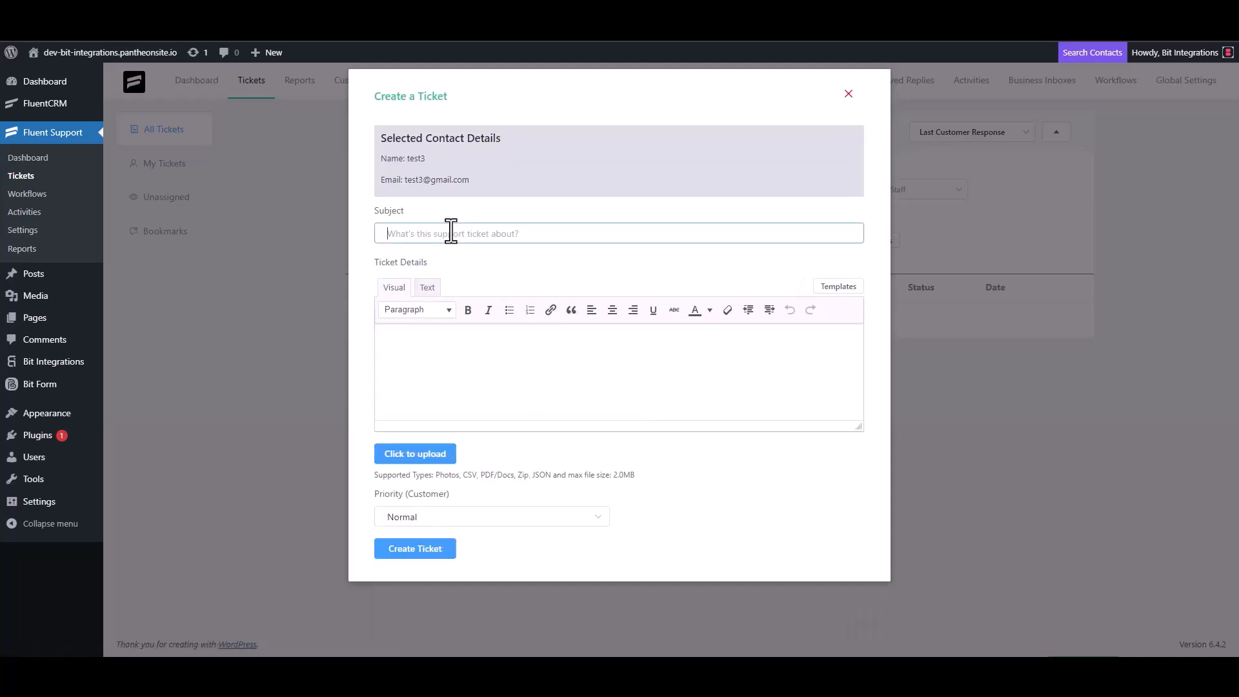
pyautogui.write('test')
pyautogui.click(437, 346)
pyautogui.write('test')
pyautogui.click(416, 550)
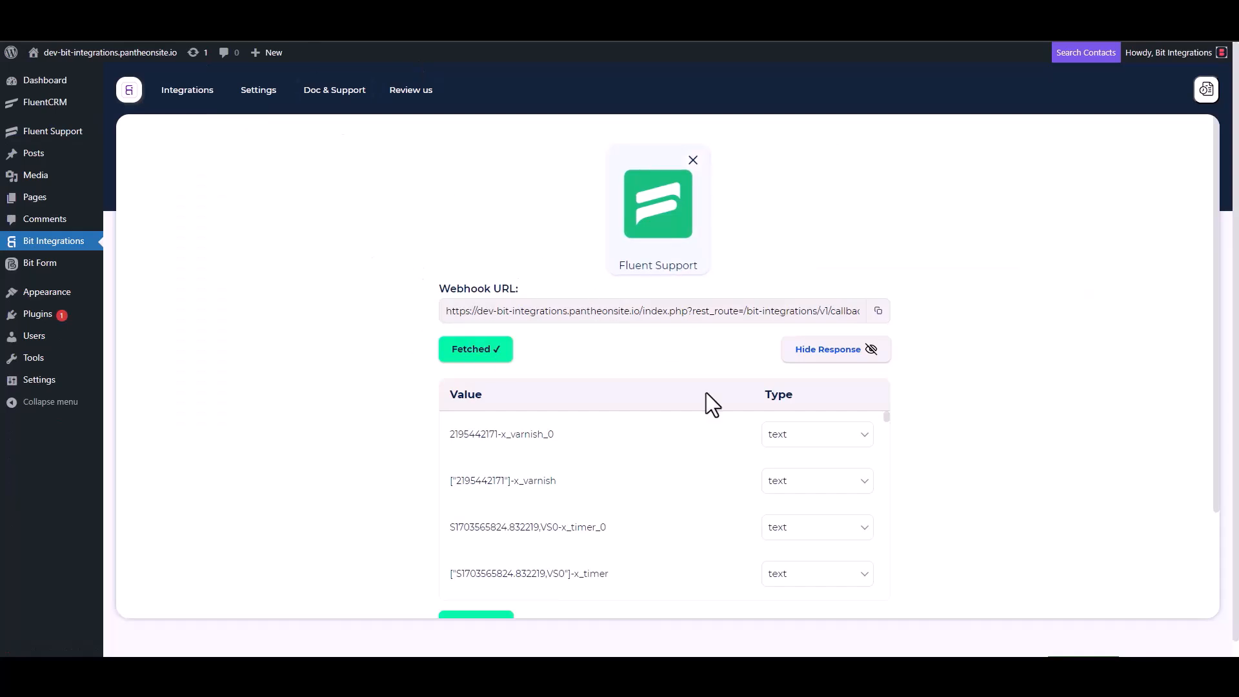
# Review the fetched ticket data, choose NutshellCRM as the action, and follow its API Token link
pyautogui.scroll(-3, 578, 462)
pyautogui.scroll(-5, 580, 471)
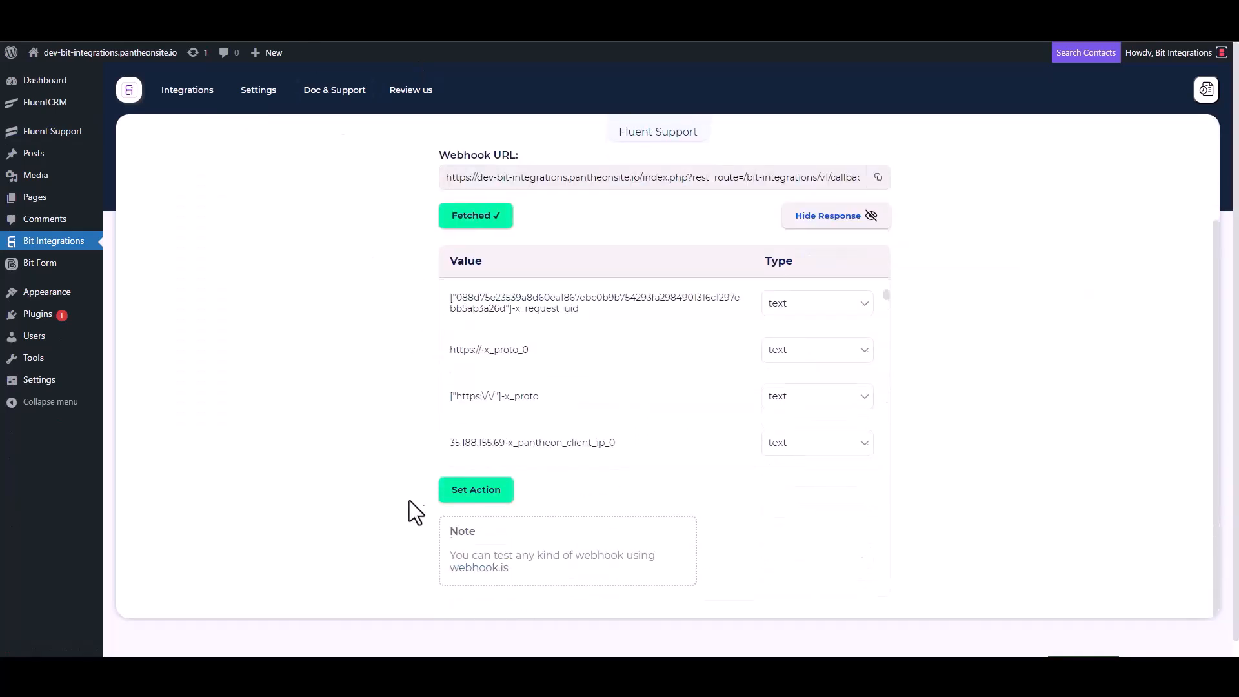
pyautogui.scroll(-5, 598, 338)
pyautogui.scroll(-1, 563, 347)
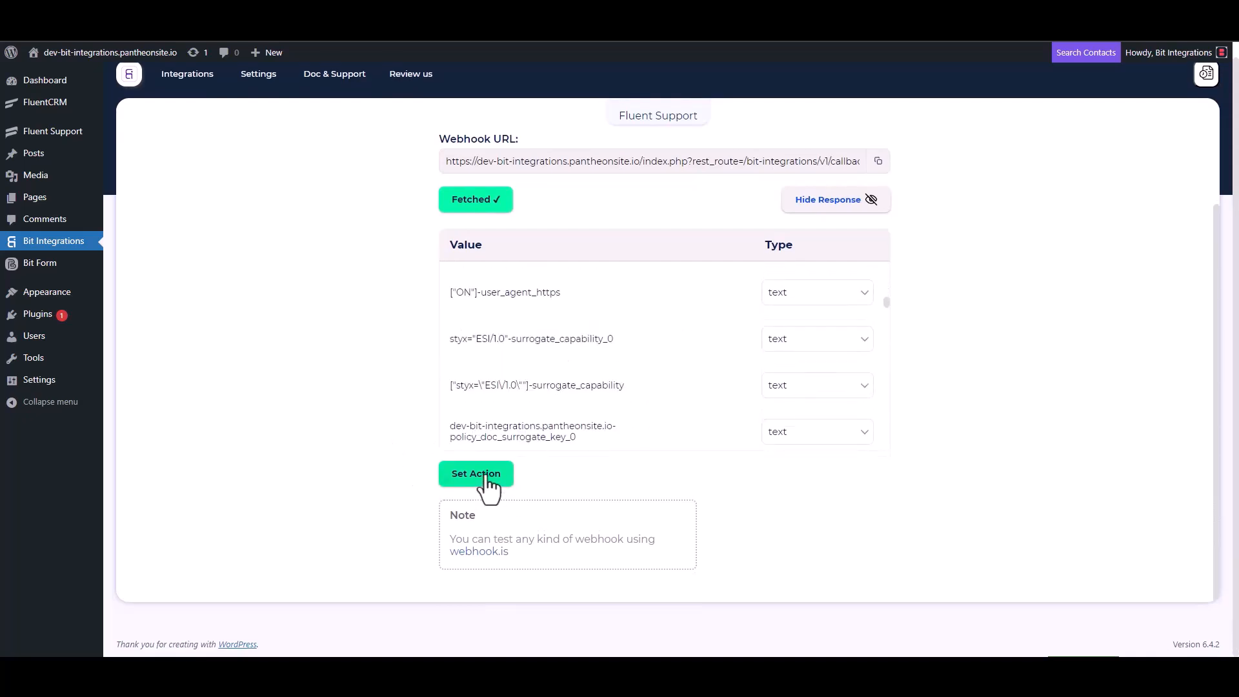
pyautogui.click(489, 477)
pyautogui.click(506, 170)
pyautogui.write('nut')
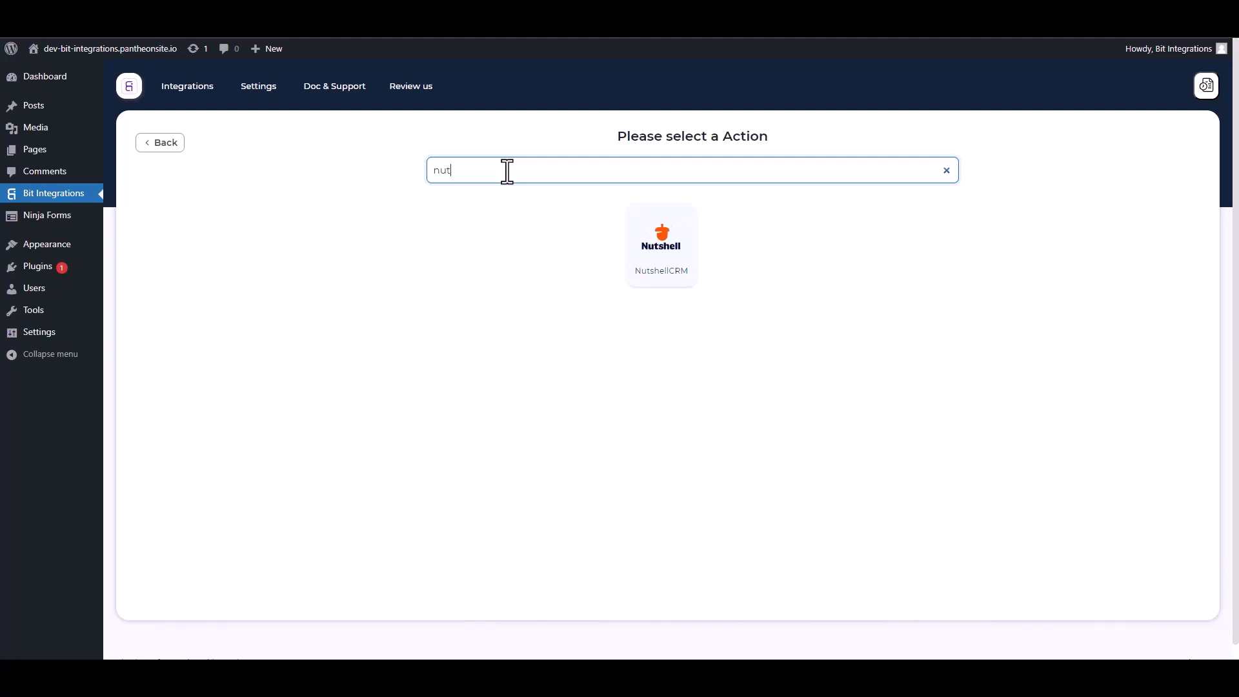
pyautogui.click(665, 244)
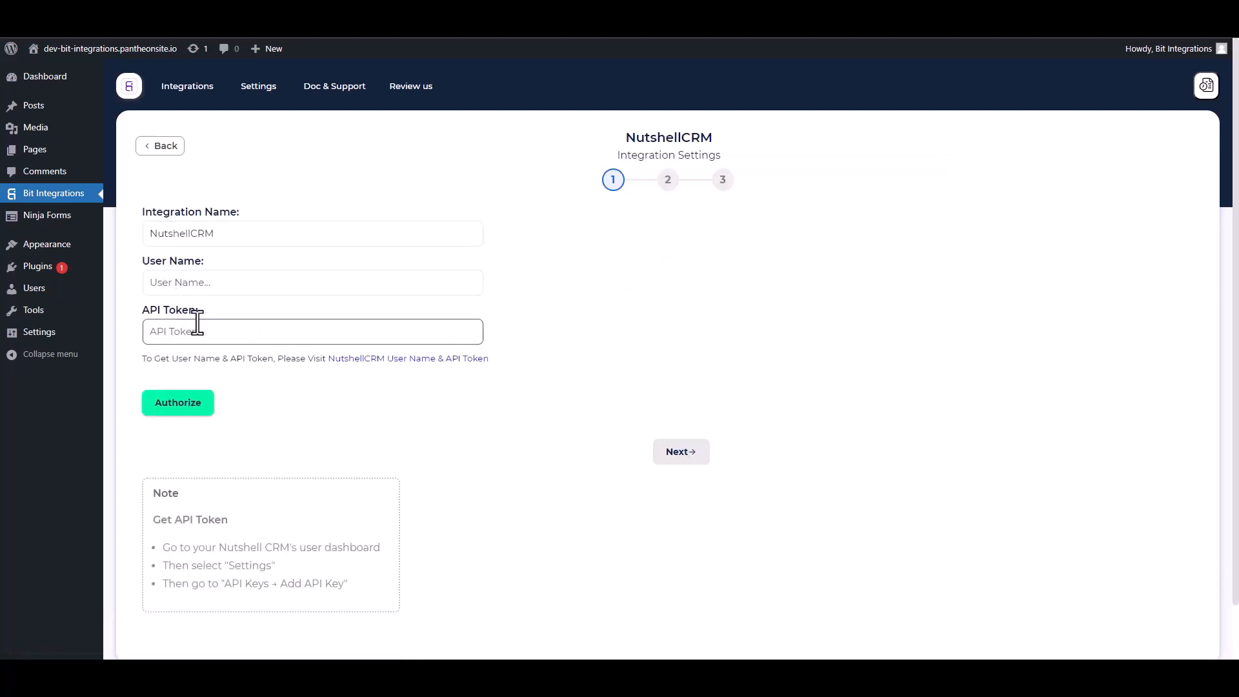
pyautogui.click(411, 361)
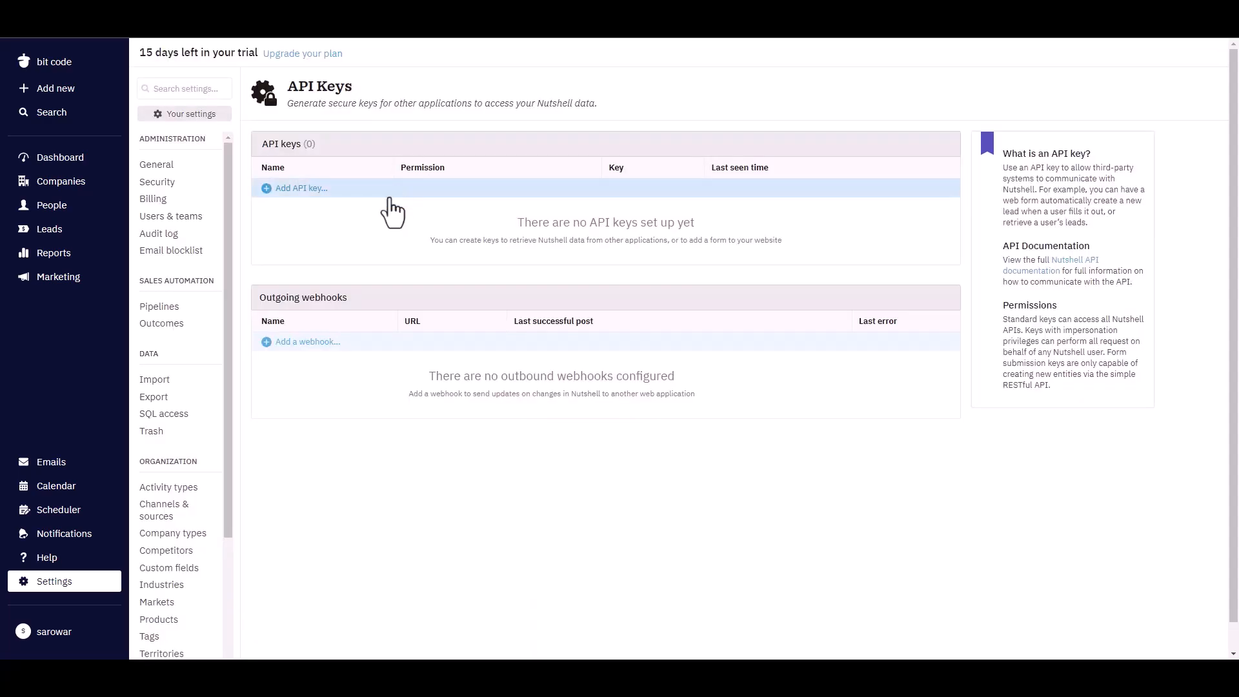
# Create a Nutshell API key with API + user impersonation and paste it as the API Token
pyautogui.click(323, 189)
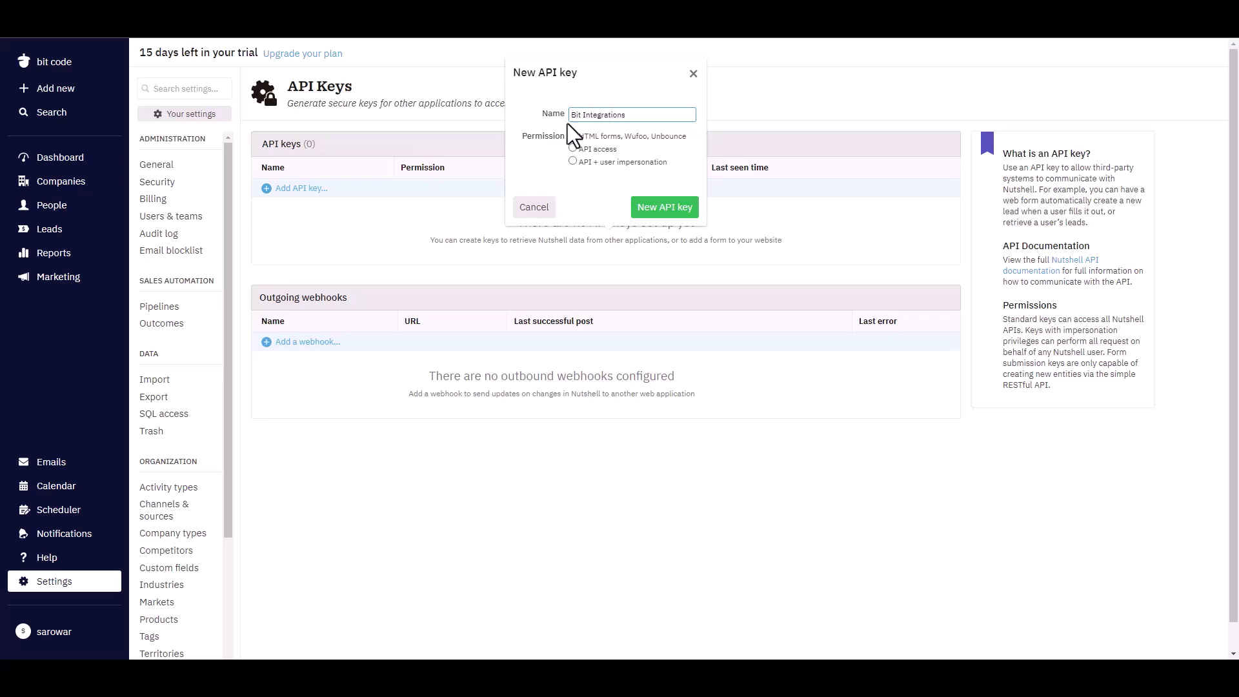
pyautogui.click(573, 162)
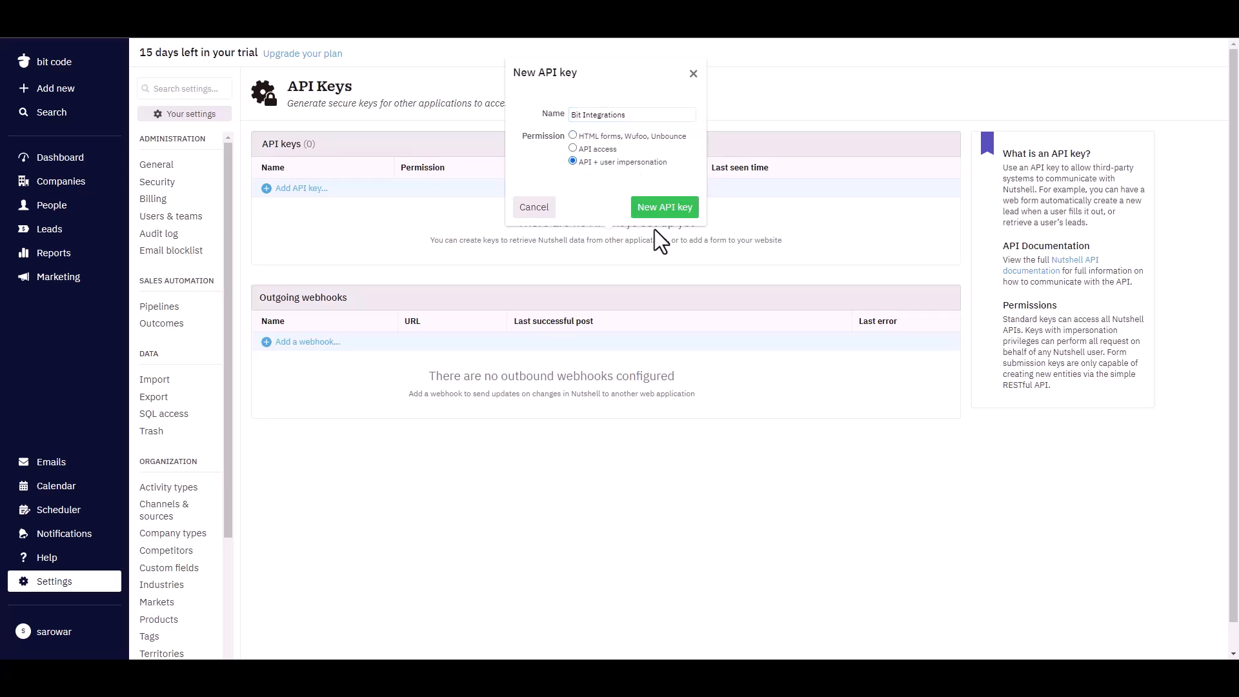
pyautogui.click(655, 212)
pyautogui.click(640, 240)
pyautogui.click(603, 185)
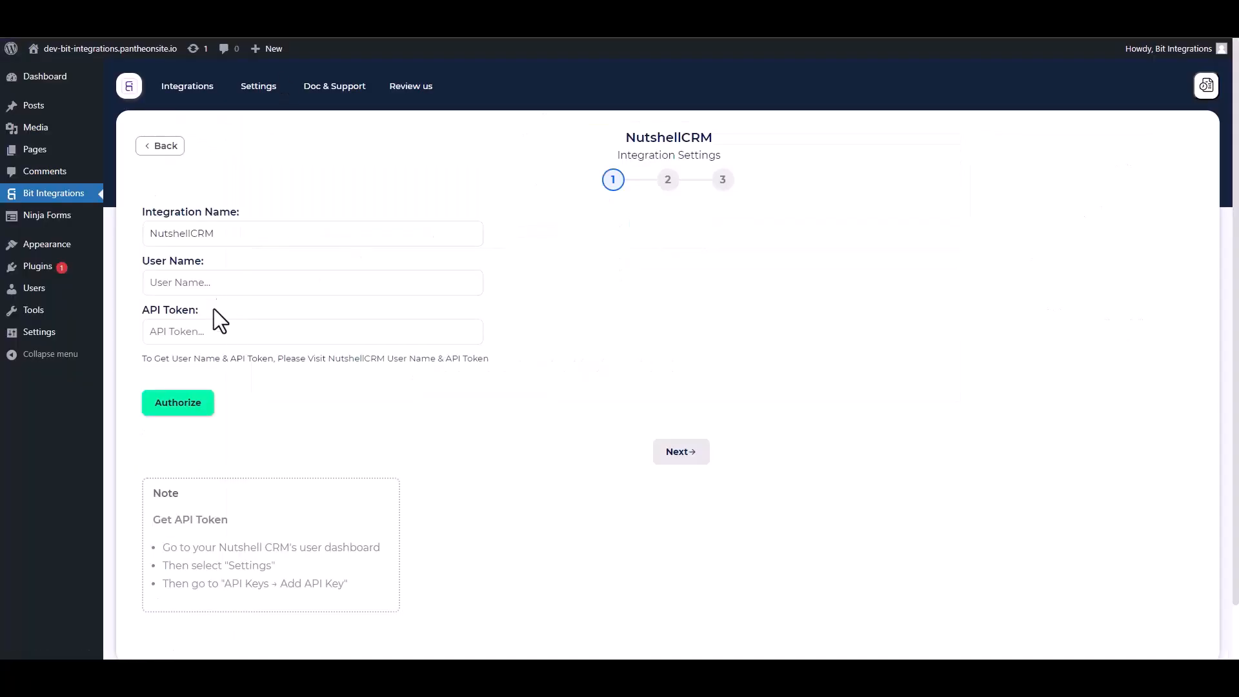
pyautogui.click(207, 332)
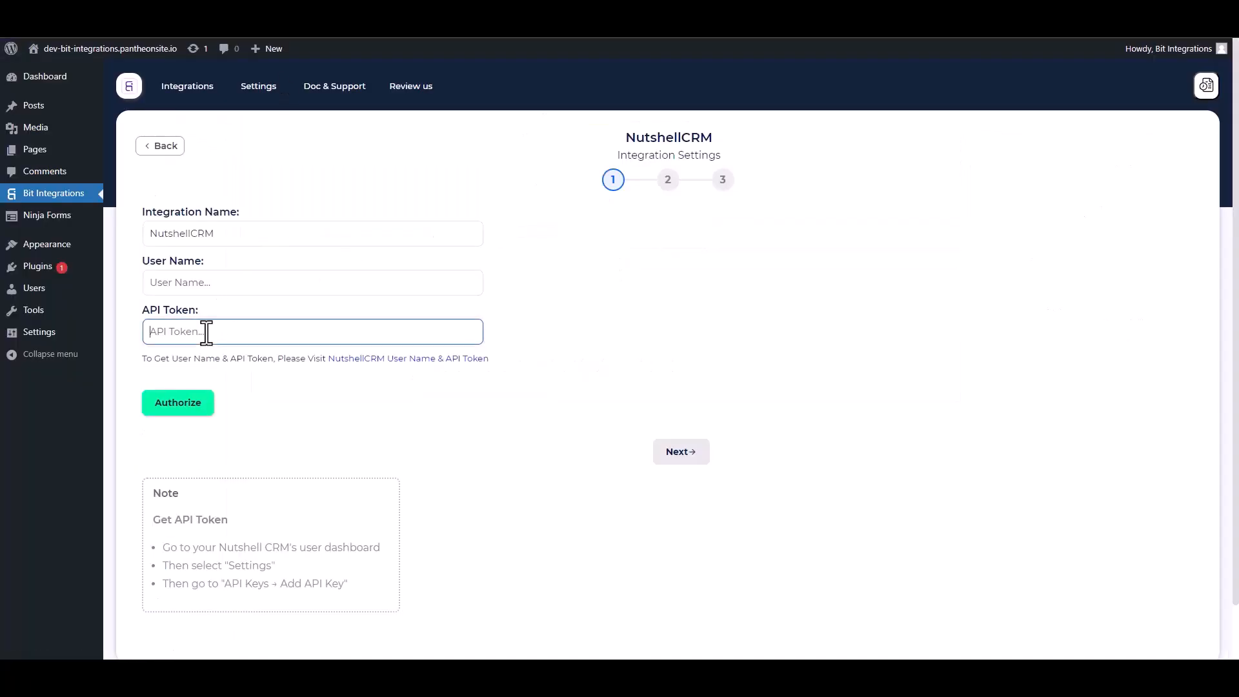
pyautogui.hotkey('ctrl', 'v')
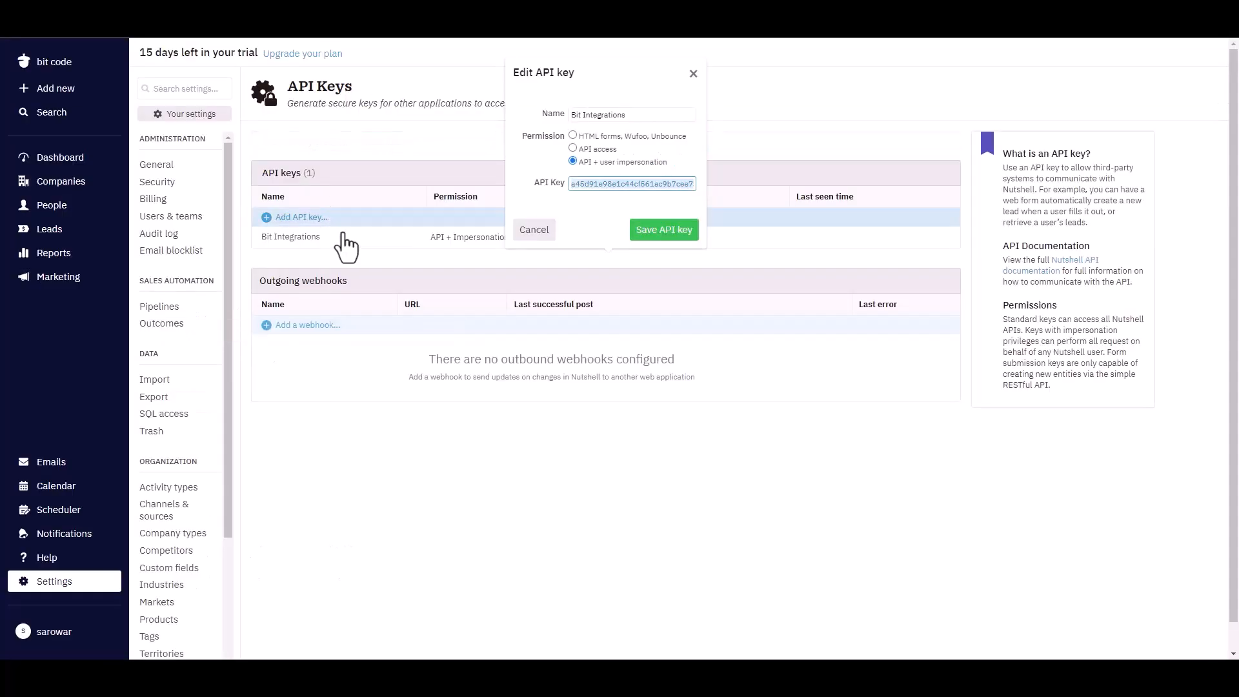
# Copy the Nutshell user's e-mail from Users & teams into the integration's User Name field
pyautogui.click(358, 485)
pyautogui.click(177, 218)
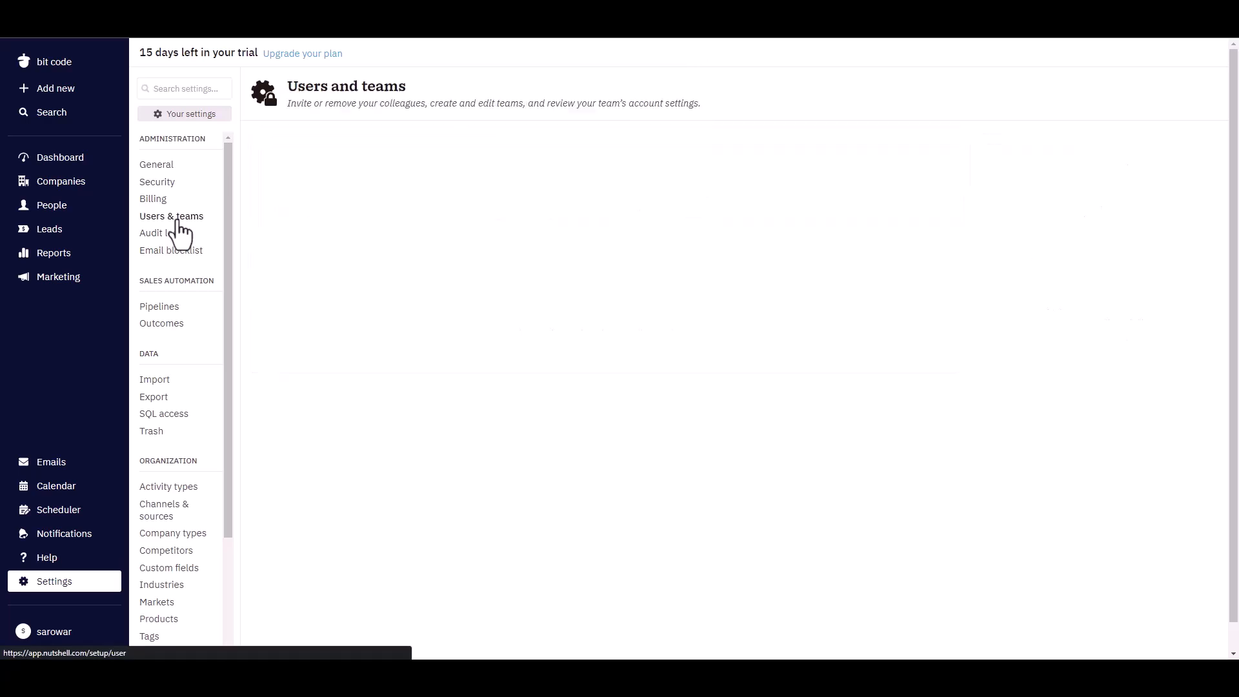
pyautogui.moveTo(669, 188); pyautogui.dragTo(561, 194)
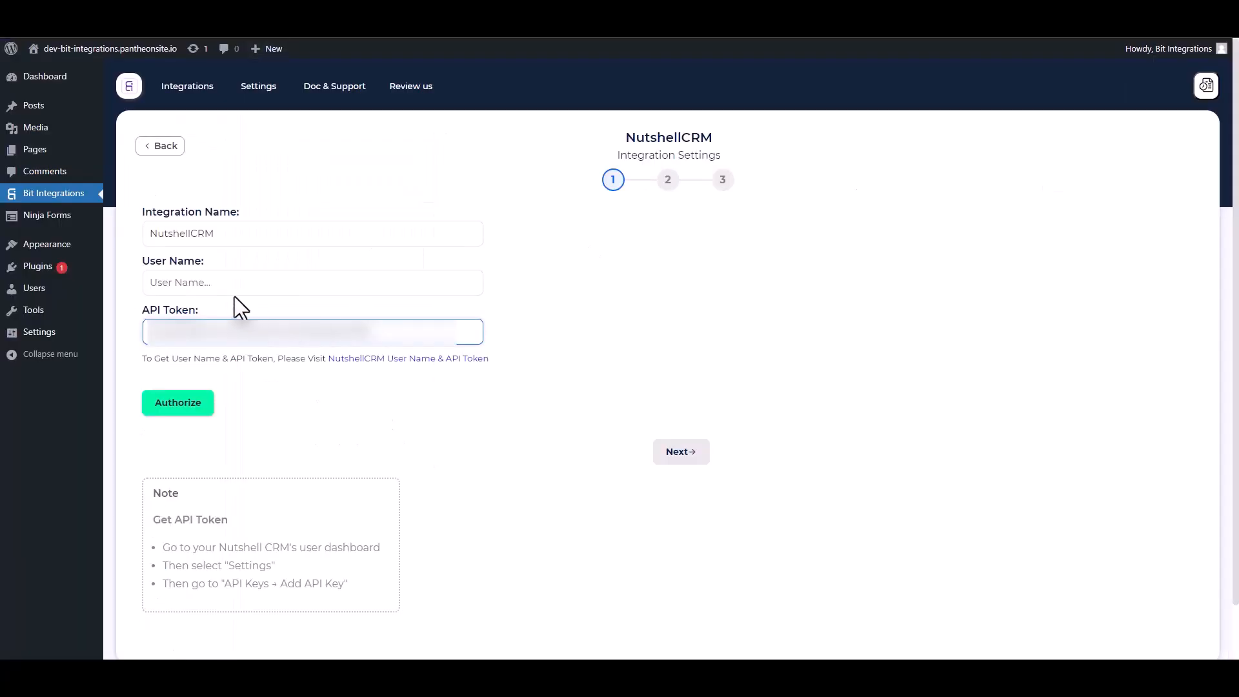
pyautogui.click(230, 282)
pyautogui.hotkey('ctrl', 'v')
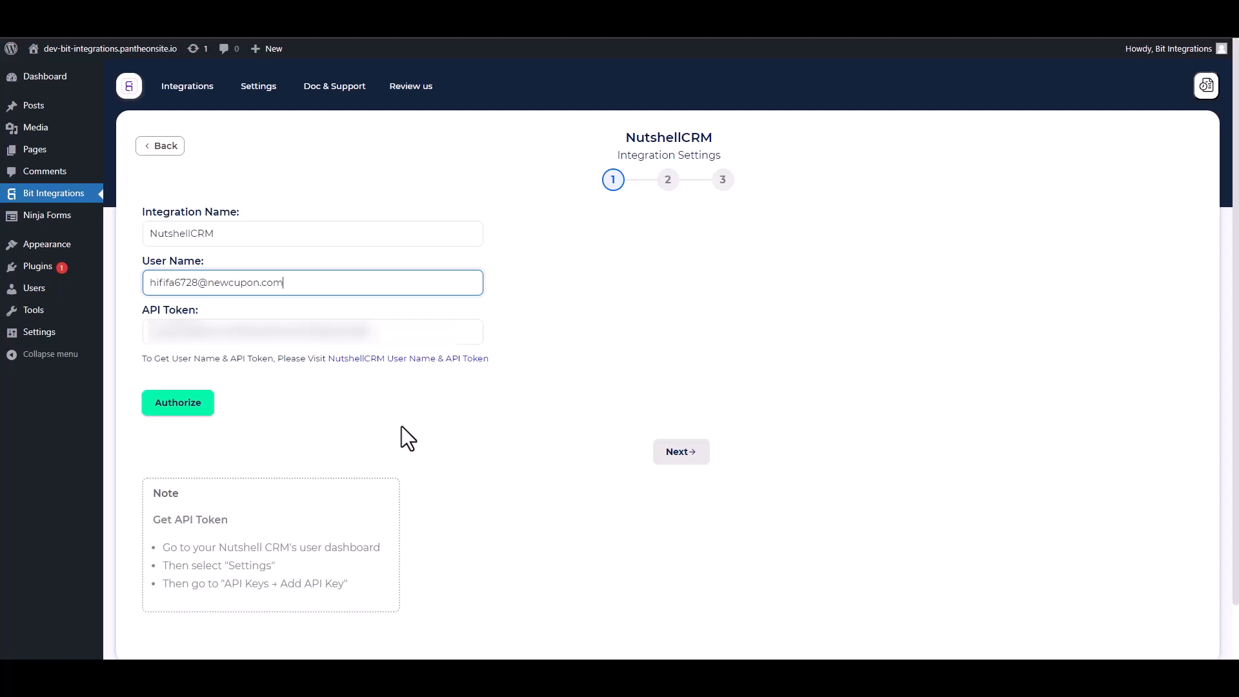
# Authorize the NutshellCRM credentials and continue to step 2
pyautogui.click(178, 406)
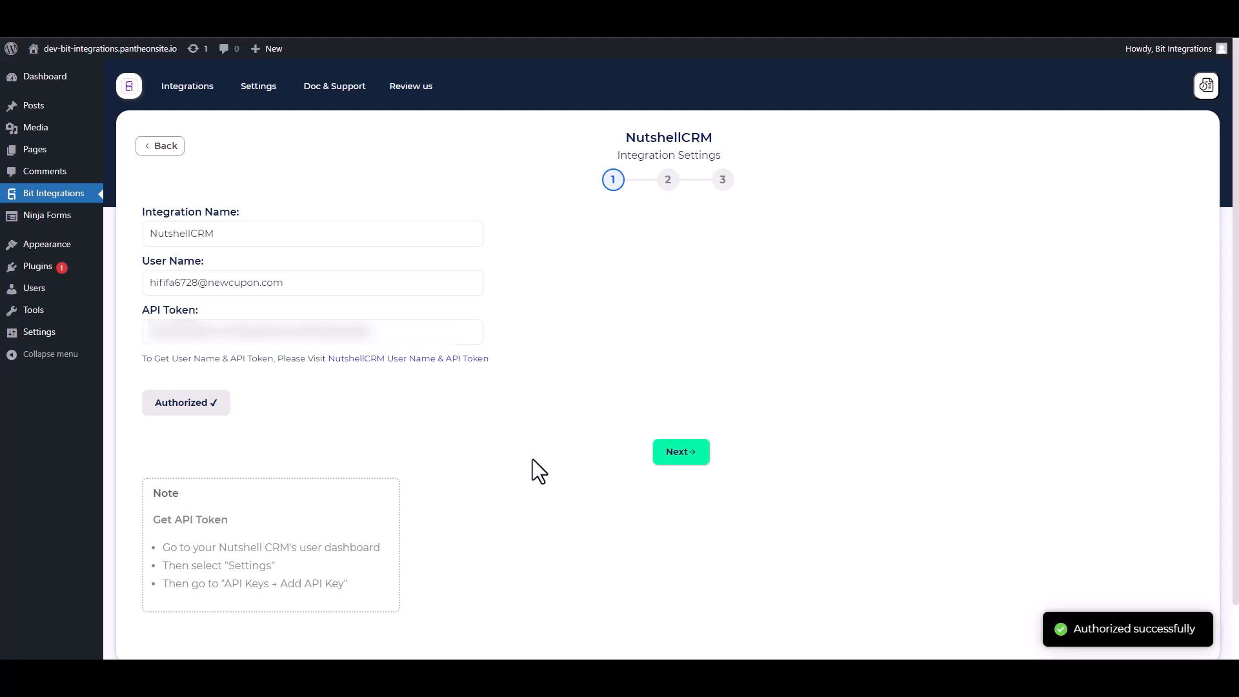
pyautogui.click(679, 456)
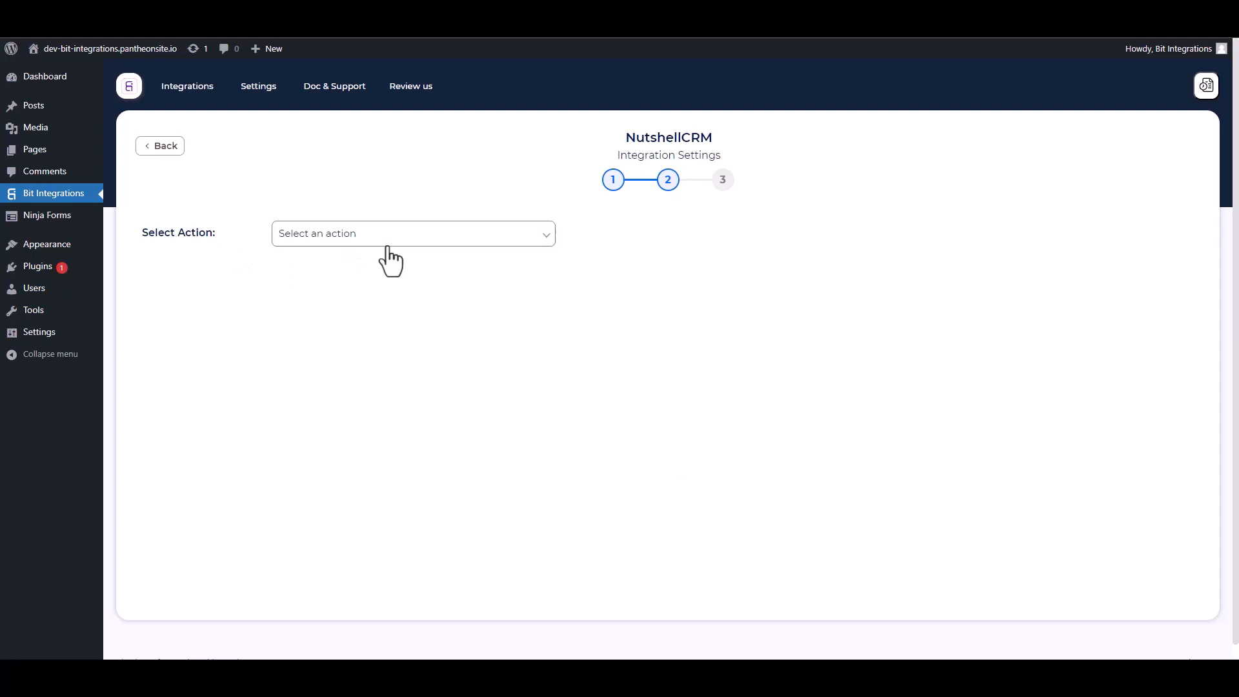
# Choose Create People and map First Name to First Name and Email to Email Address
pyautogui.click(390, 244)
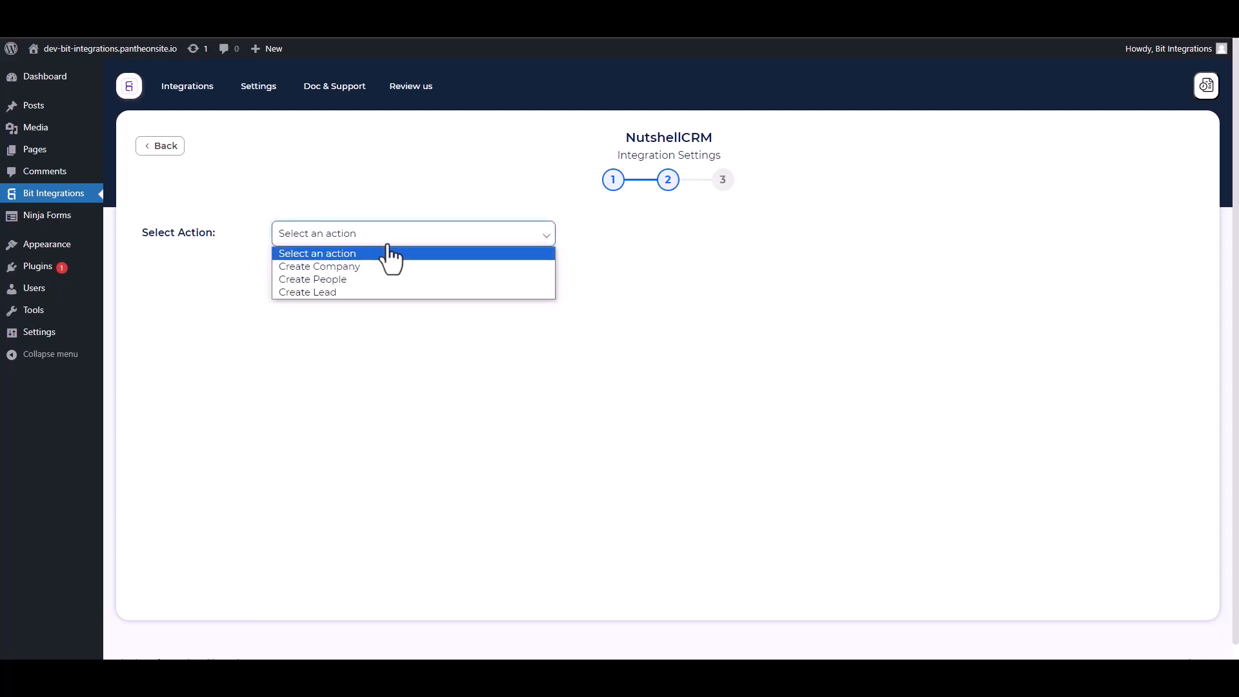
pyautogui.click(341, 279)
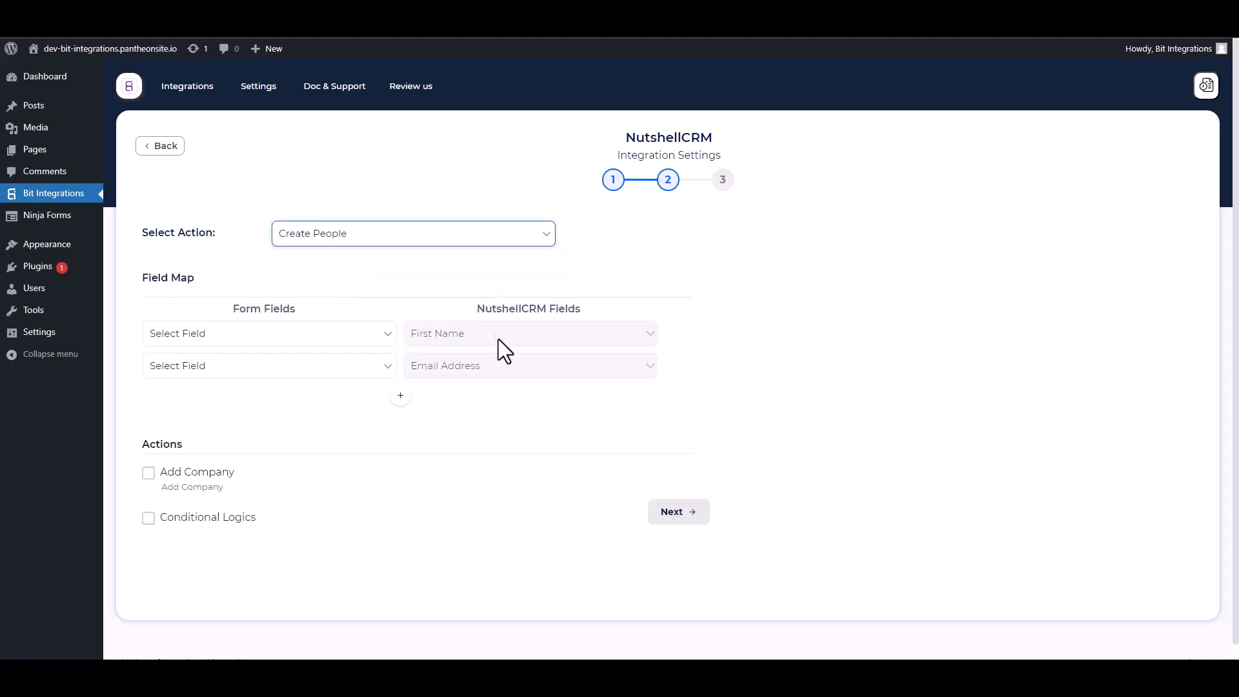
pyautogui.click(271, 341)
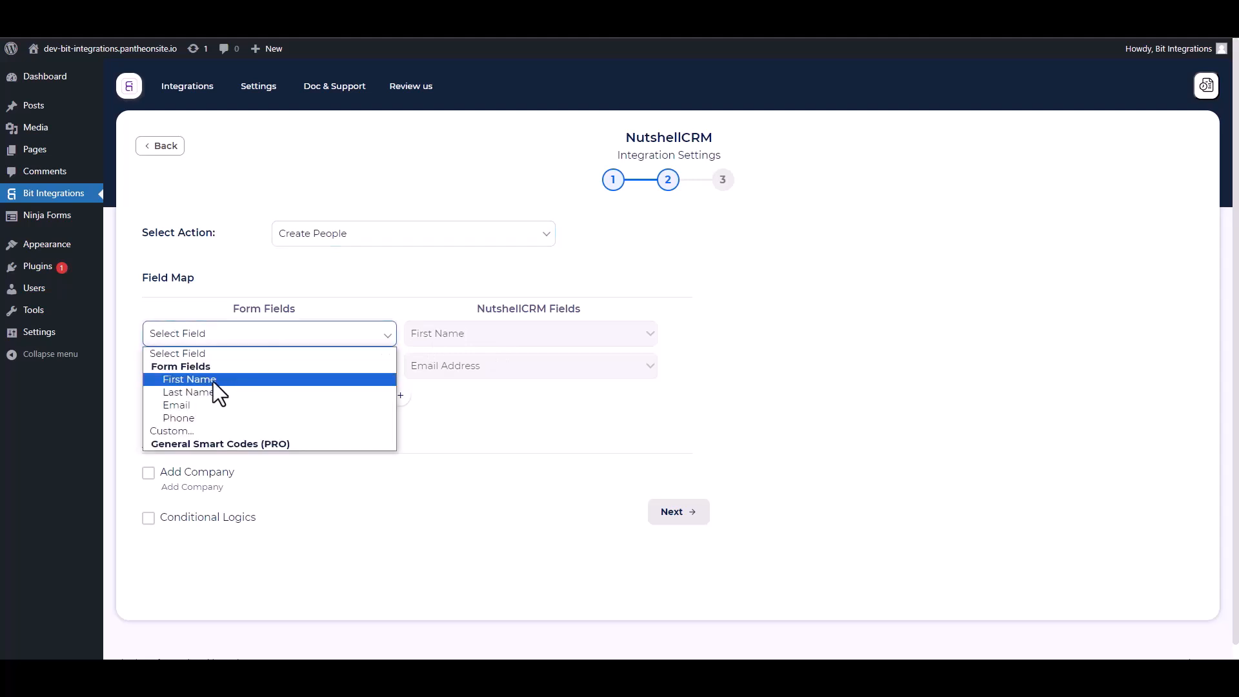
pyautogui.click(213, 379)
pyautogui.click(256, 367)
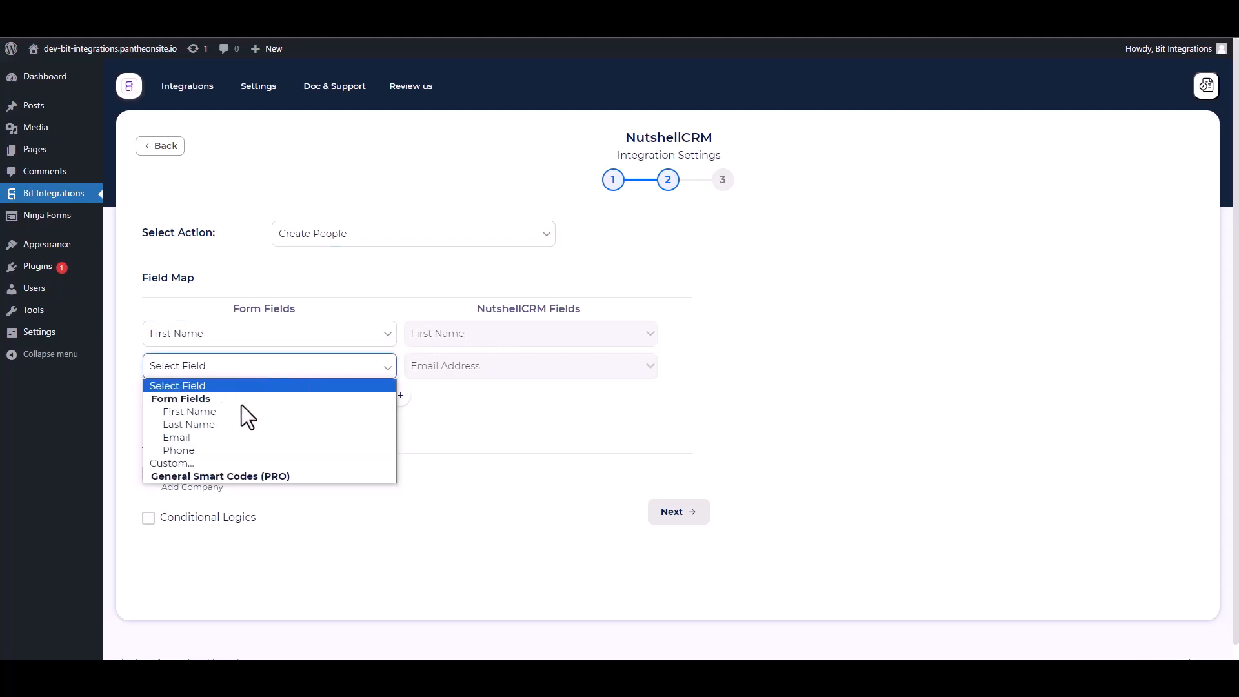
pyautogui.click(194, 439)
# Add mapping rows for Last Name to Last Name and Phone to Phone Number
pyautogui.click(400, 396)
pyautogui.click(428, 399)
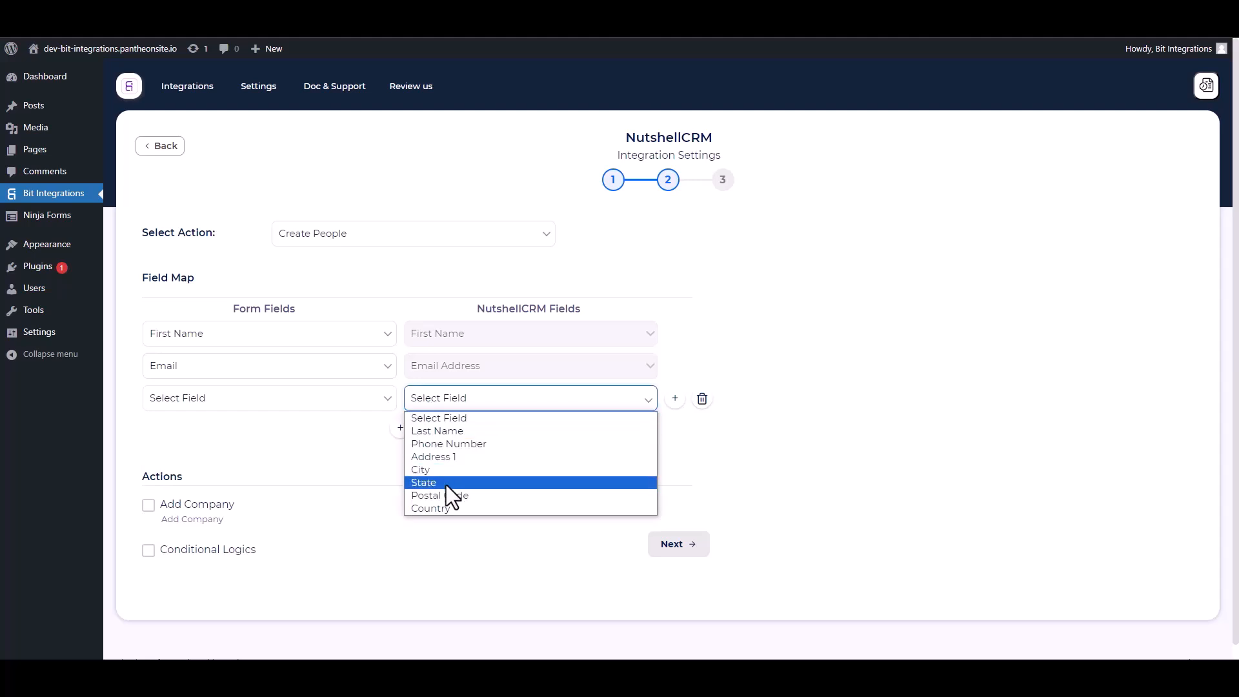
pyautogui.click(444, 435)
pyautogui.click(290, 399)
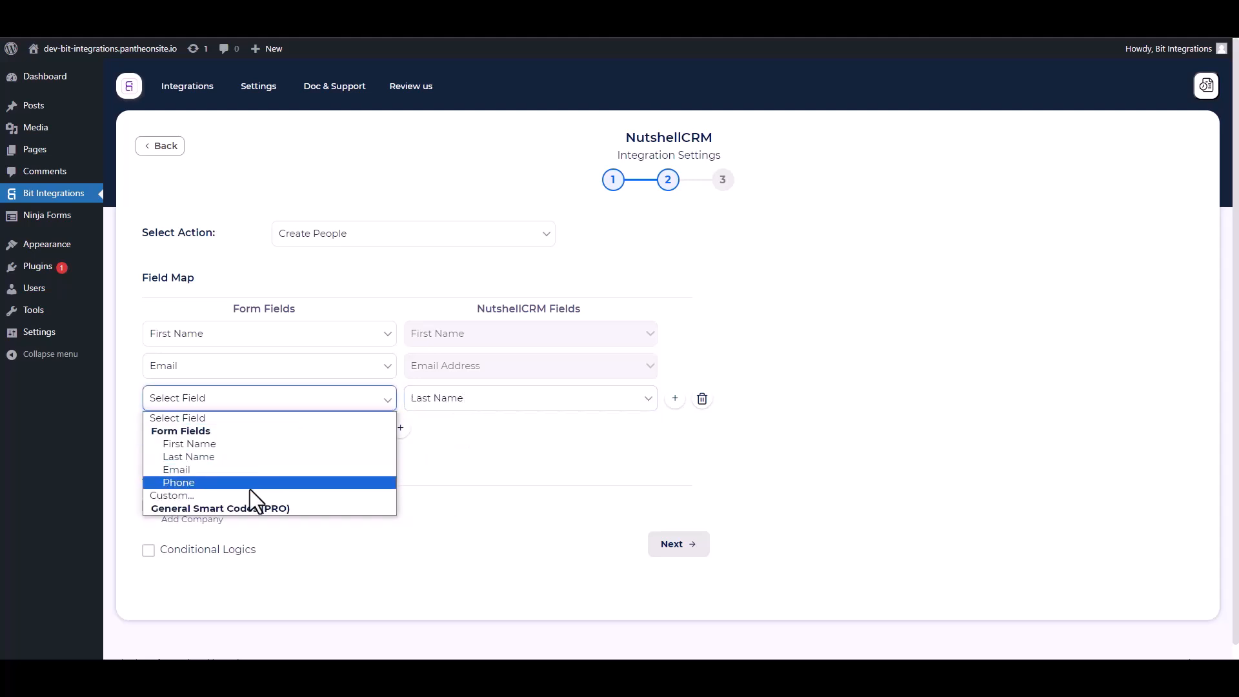
pyautogui.click(191, 457)
pyautogui.click(400, 427)
pyautogui.click(416, 431)
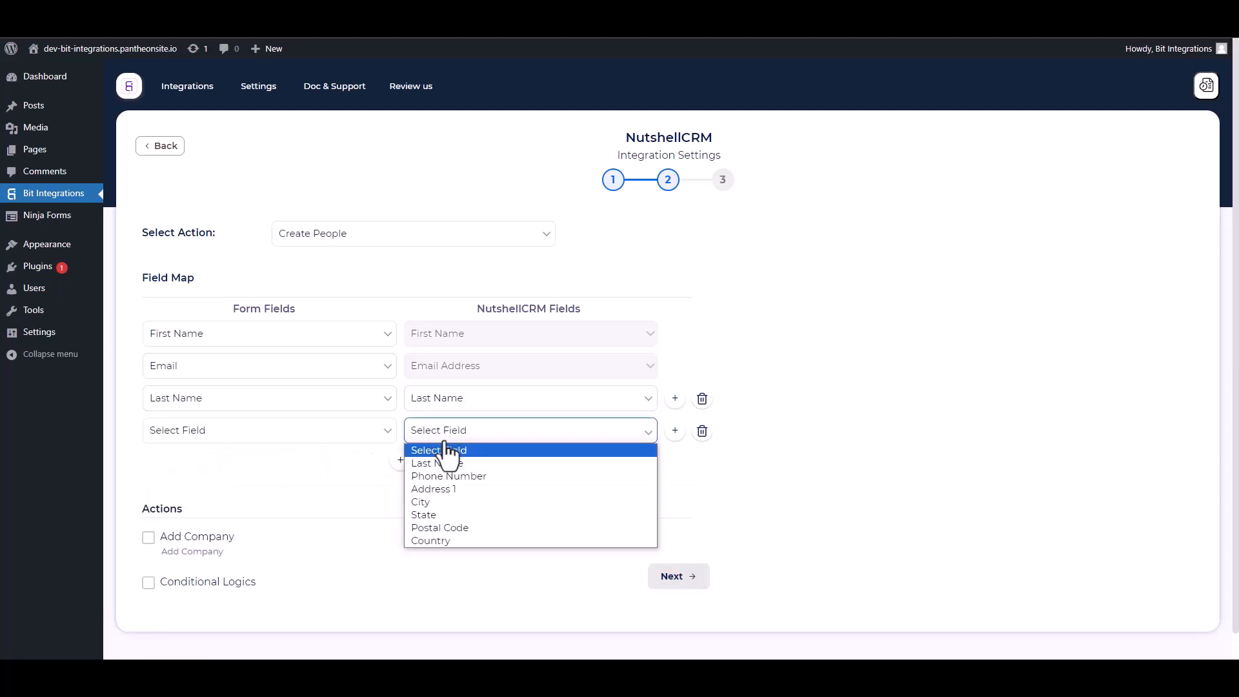
pyautogui.click(440, 479)
pyautogui.click(242, 431)
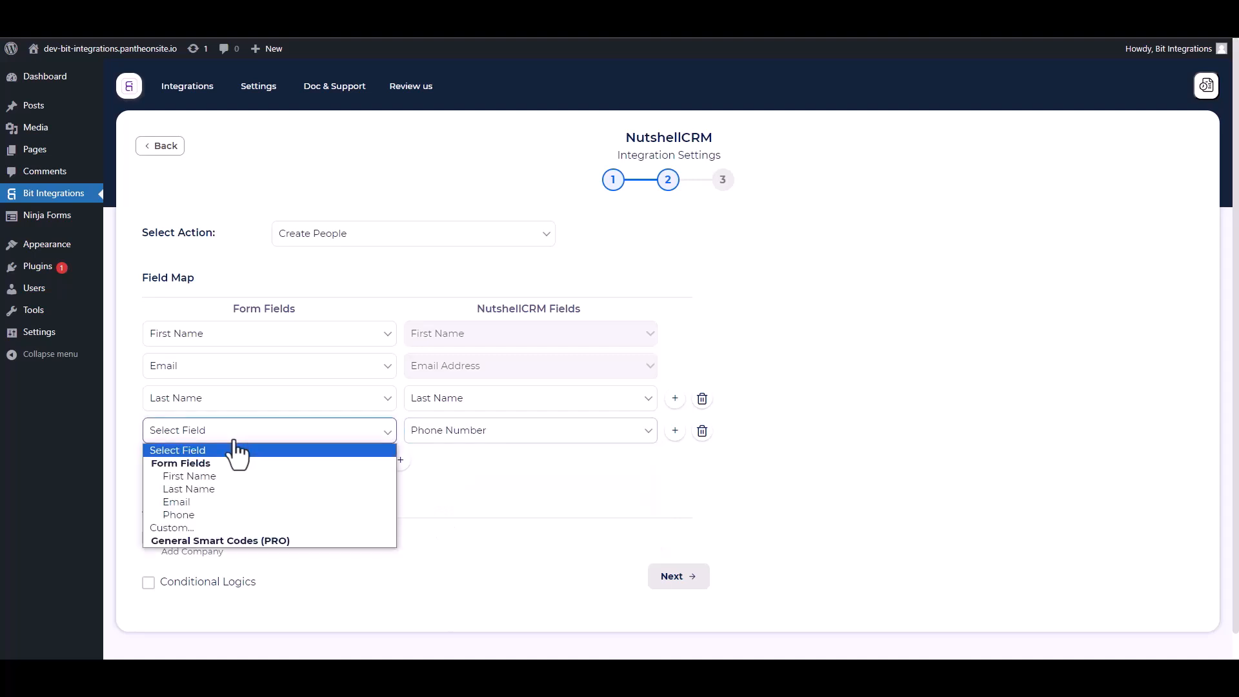
pyautogui.click(191, 509)
# Leave Conditional Logics switched off and continue to the final step
pyautogui.scroll(-1, 348, 452)
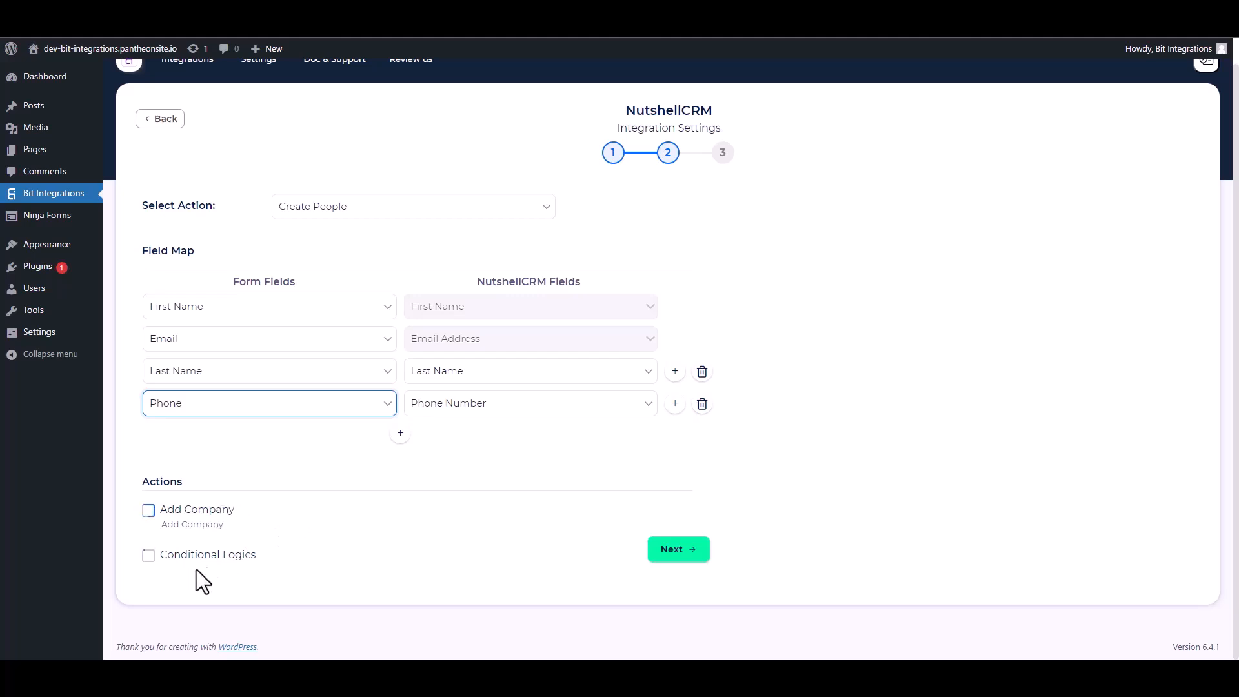
pyautogui.click(148, 556)
pyautogui.scroll(-2, 349, 510)
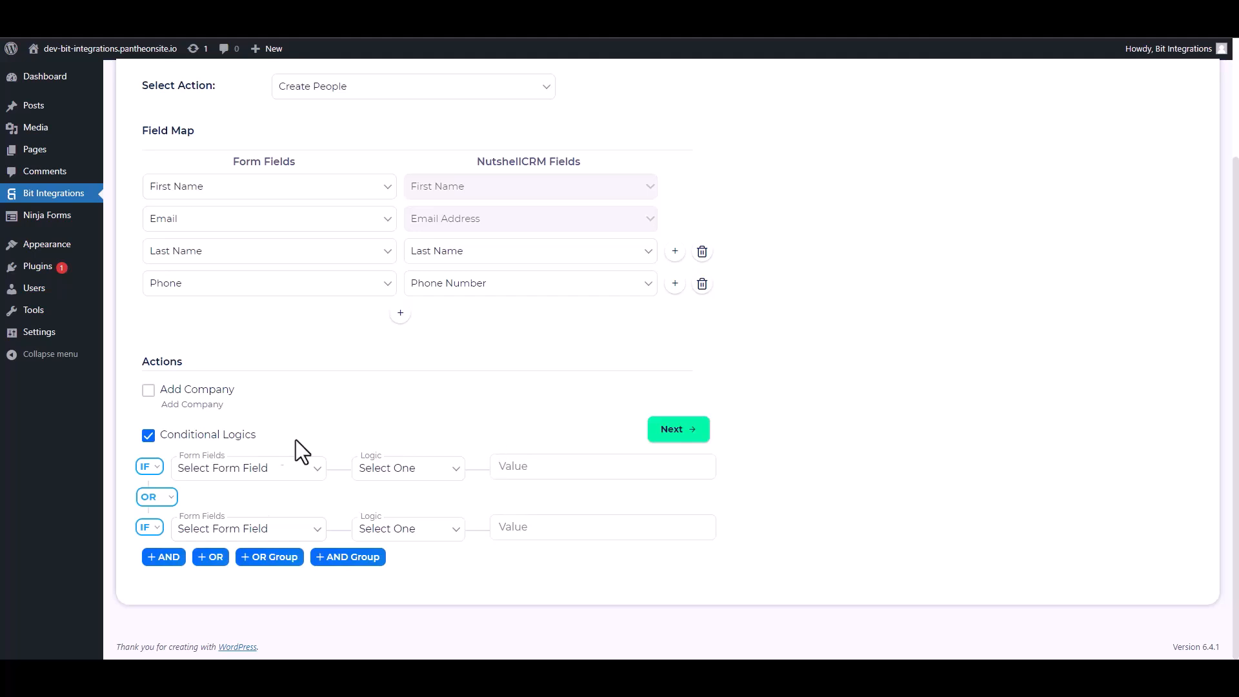
pyautogui.click(148, 435)
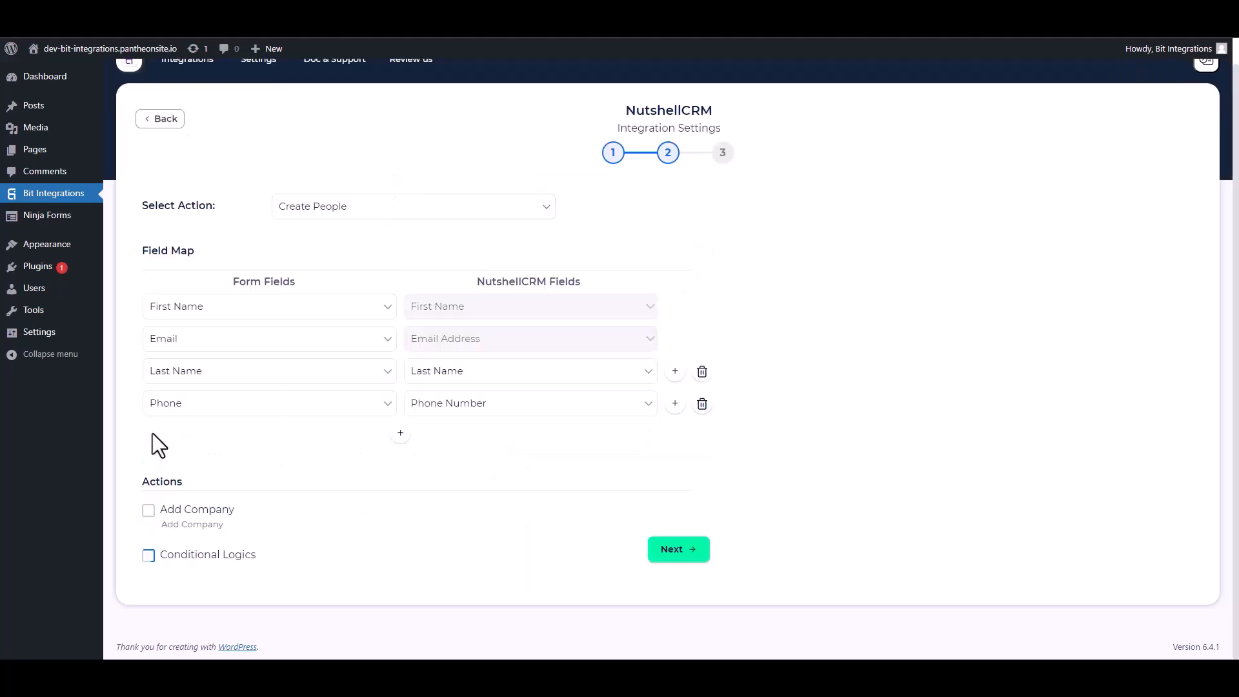
pyautogui.click(664, 550)
# Save the integration, then start a Fluent Support ticket and opt to create a new contact
pyautogui.click(651, 276)
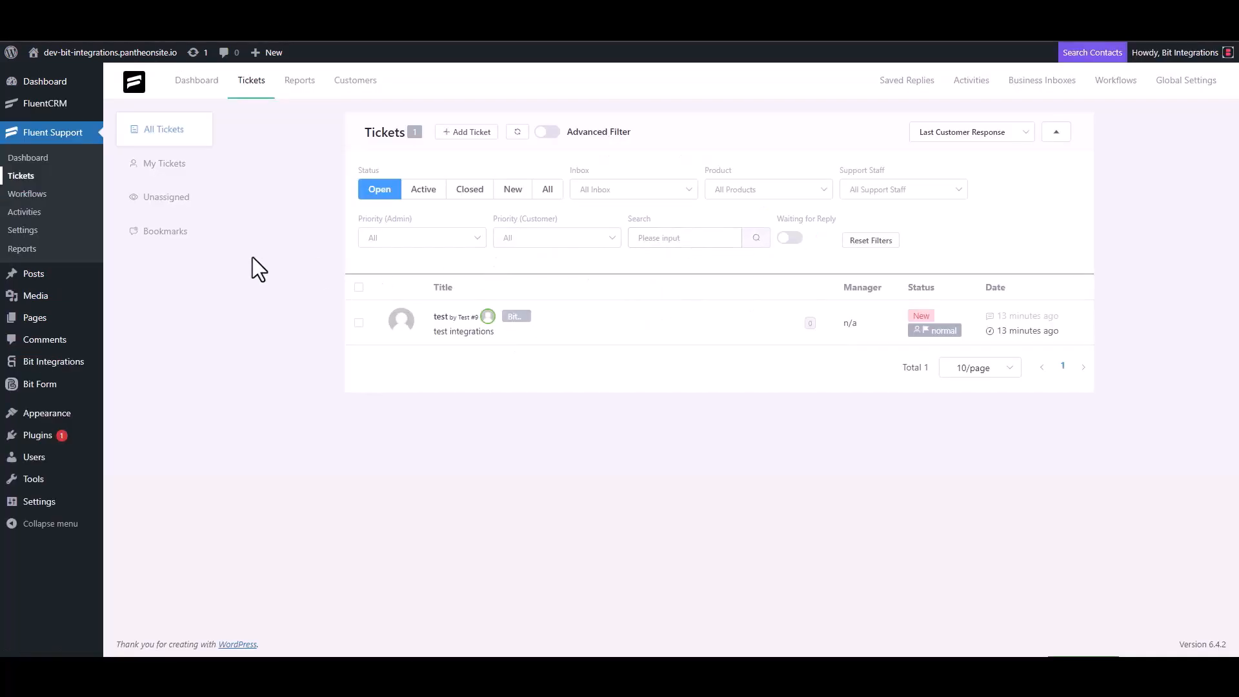
pyautogui.click(470, 136)
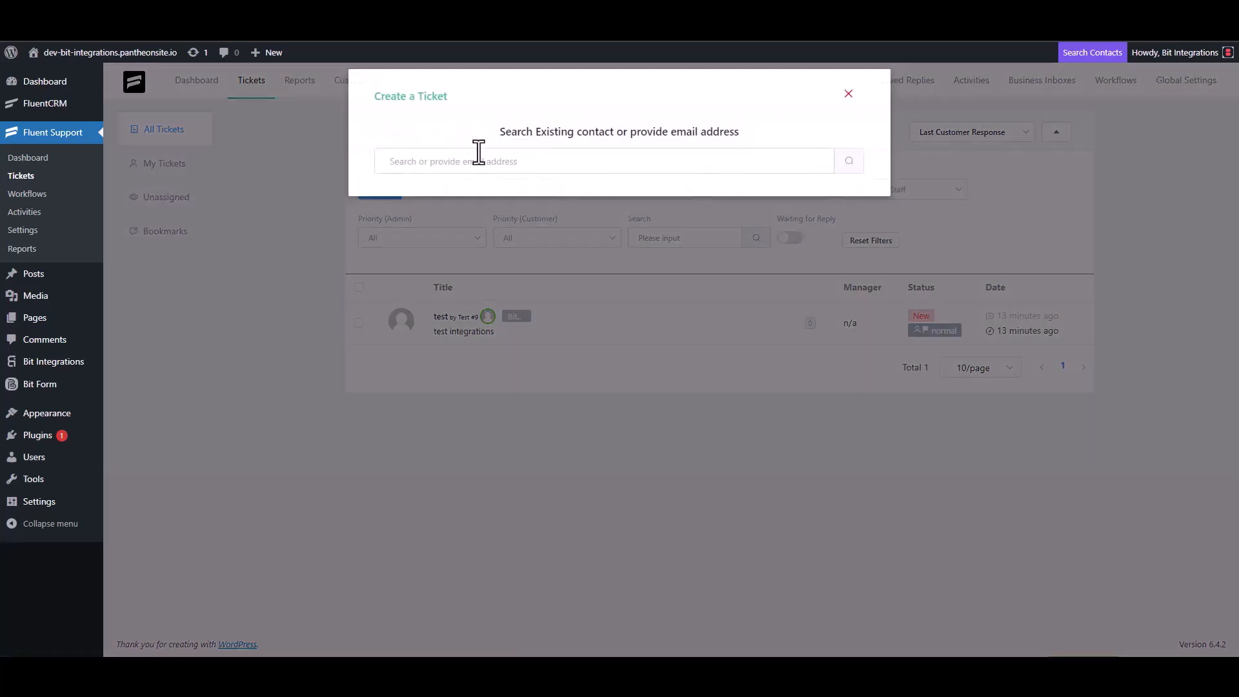
pyautogui.click(449, 168)
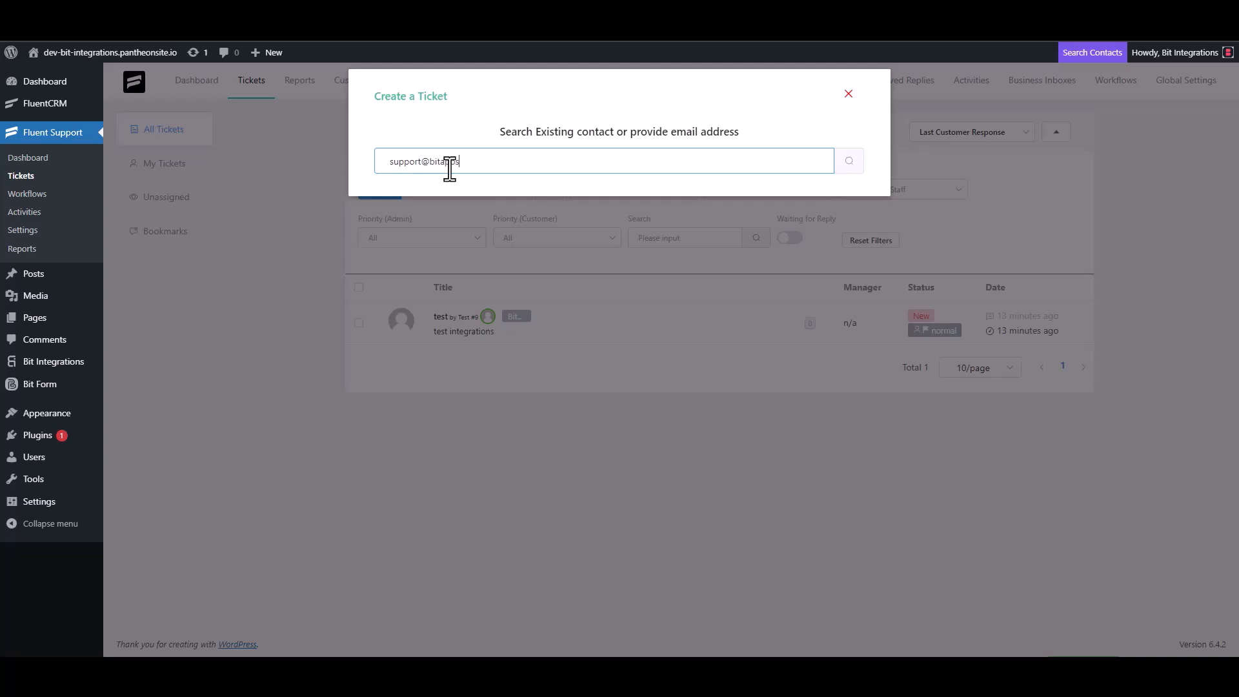
pyautogui.click(856, 166)
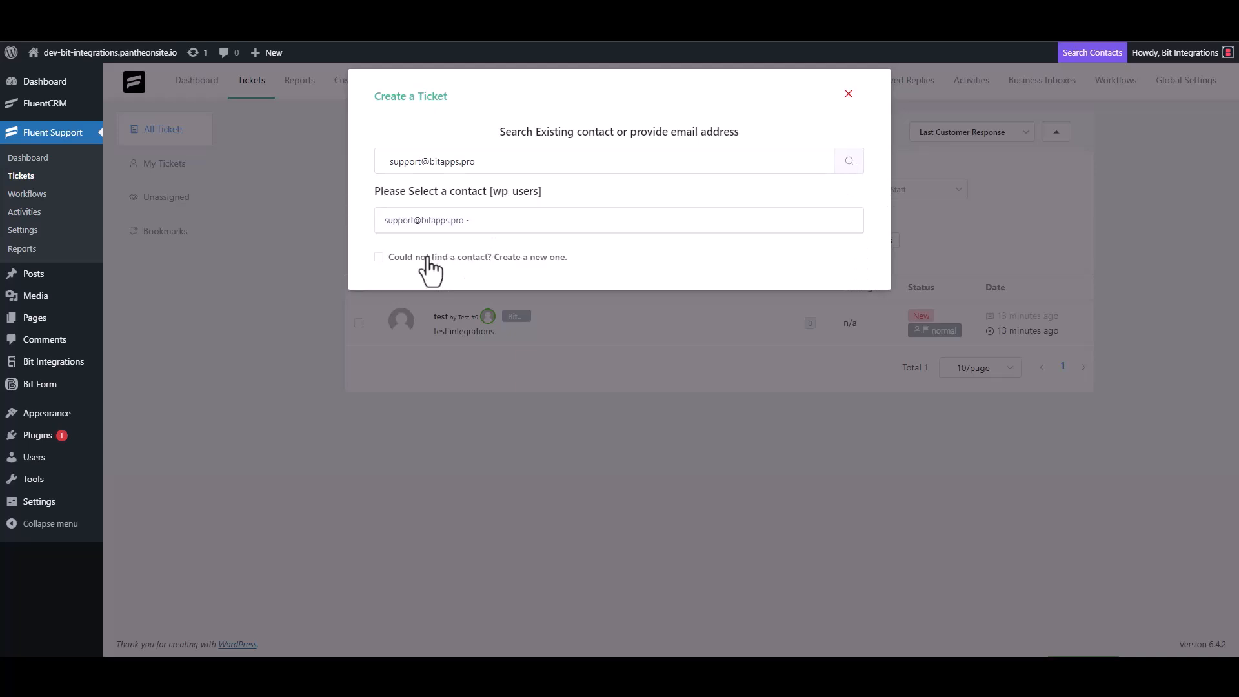
pyautogui.click(428, 255)
# Enter the contact's first name 'Bit', last name 'Integrations' and e-mail address
pyautogui.click(437, 252)
pyautogui.write('Bit')
pyautogui.click(672, 255)
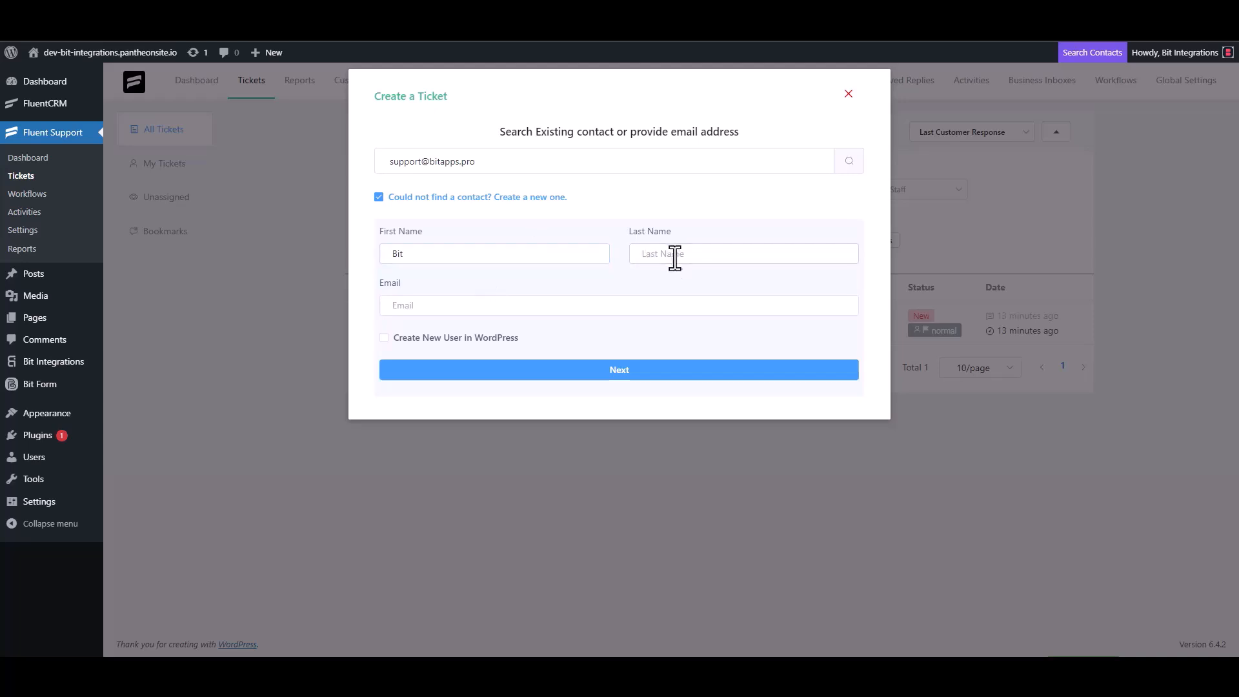
pyautogui.write('I')
pyautogui.press('BackSpace')
pyautogui.write('In')
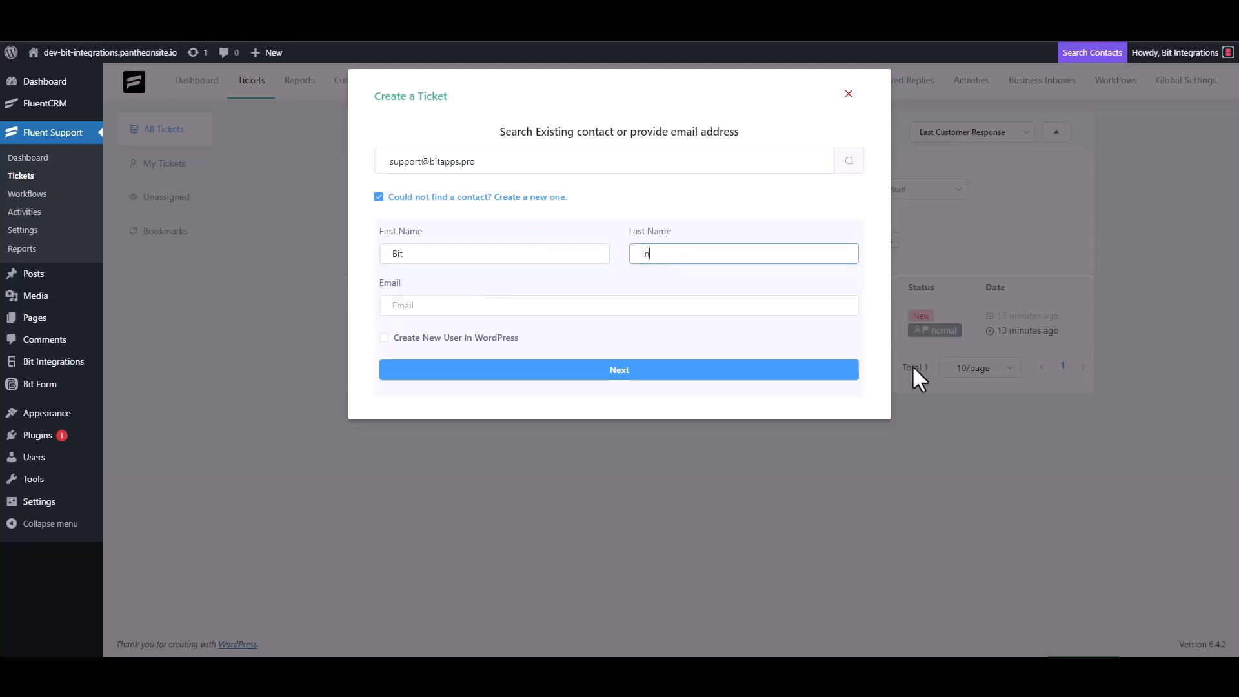
pyautogui.write('tegrations')
pyautogui.click(489, 310)
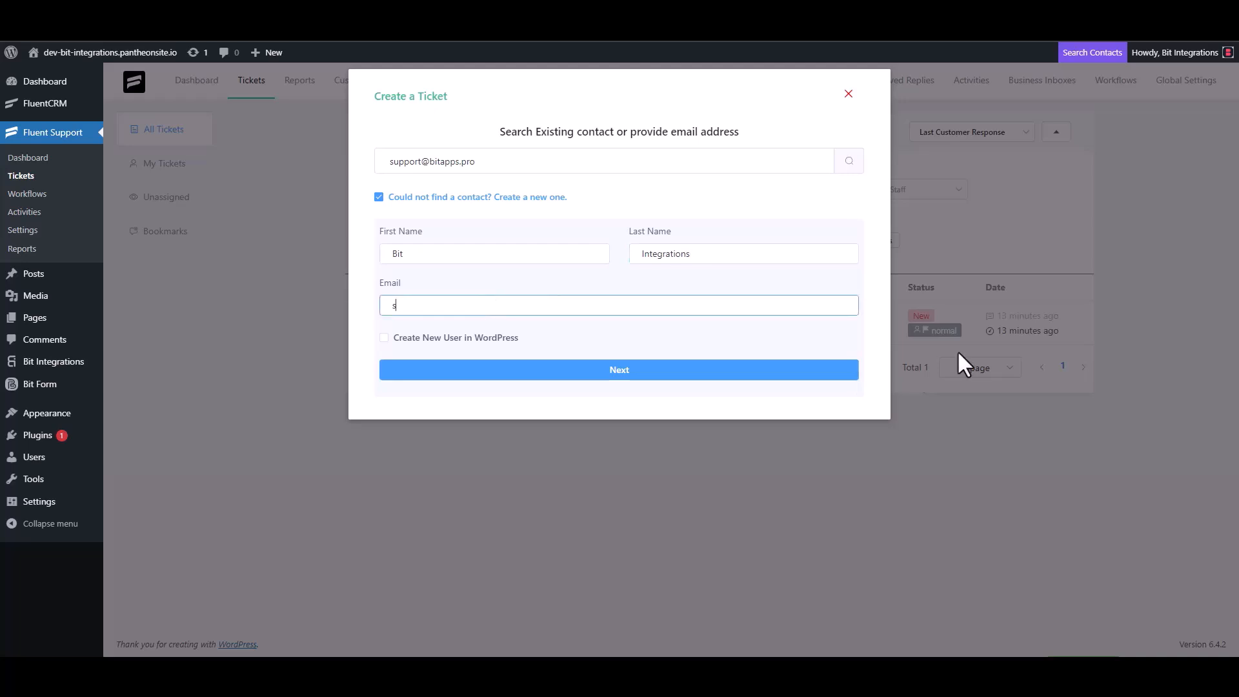
# Confirm the new contact, then enter subject 'bit integrations' and ticket details 'bit Integrations'
pyautogui.click(657, 372)
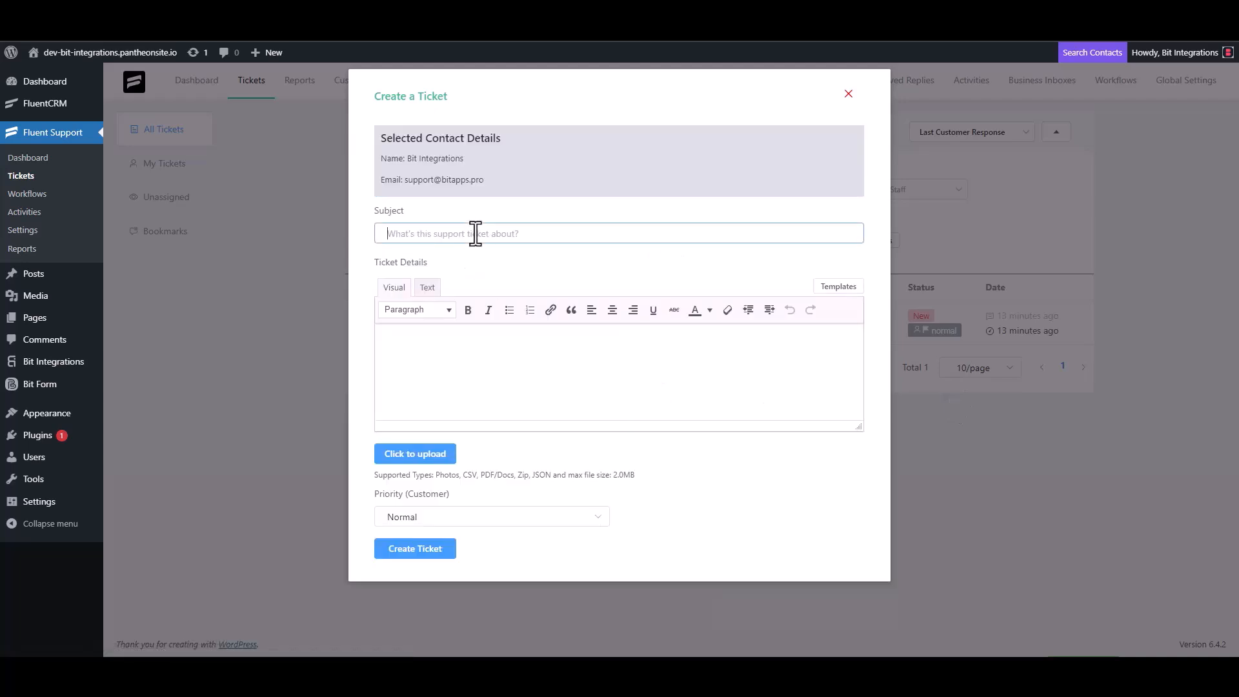
pyautogui.write('bit integrations')
pyautogui.click(445, 332)
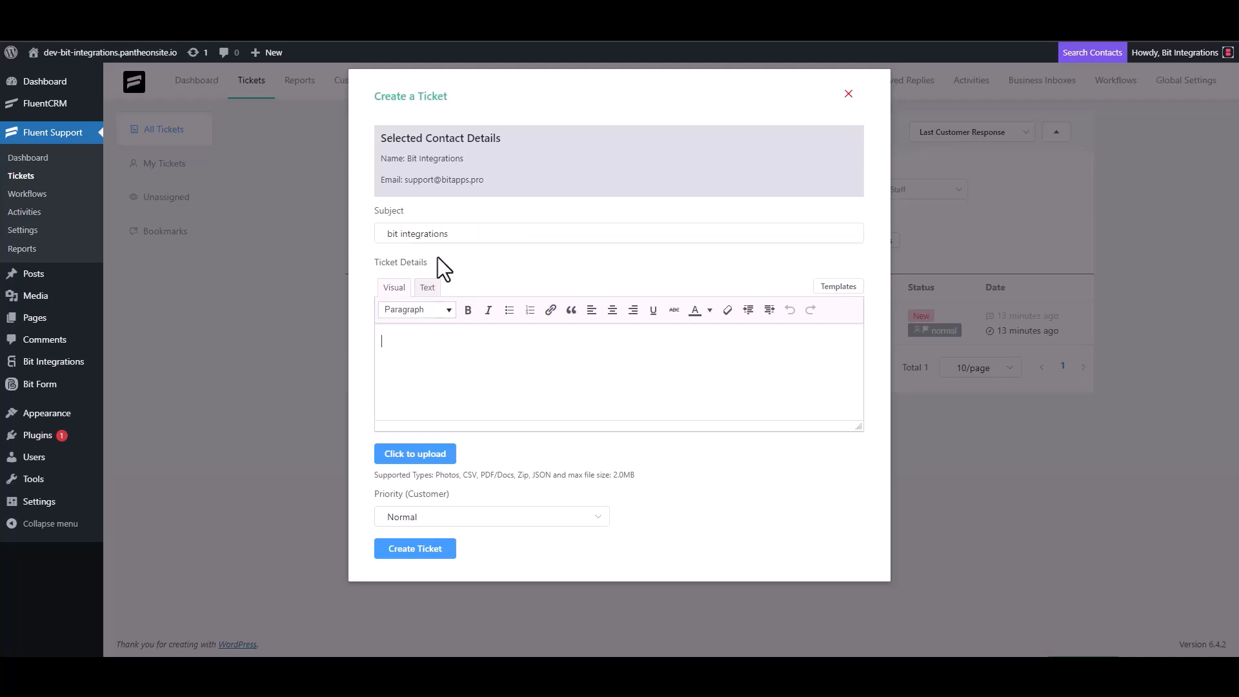
pyautogui.write('bit I')
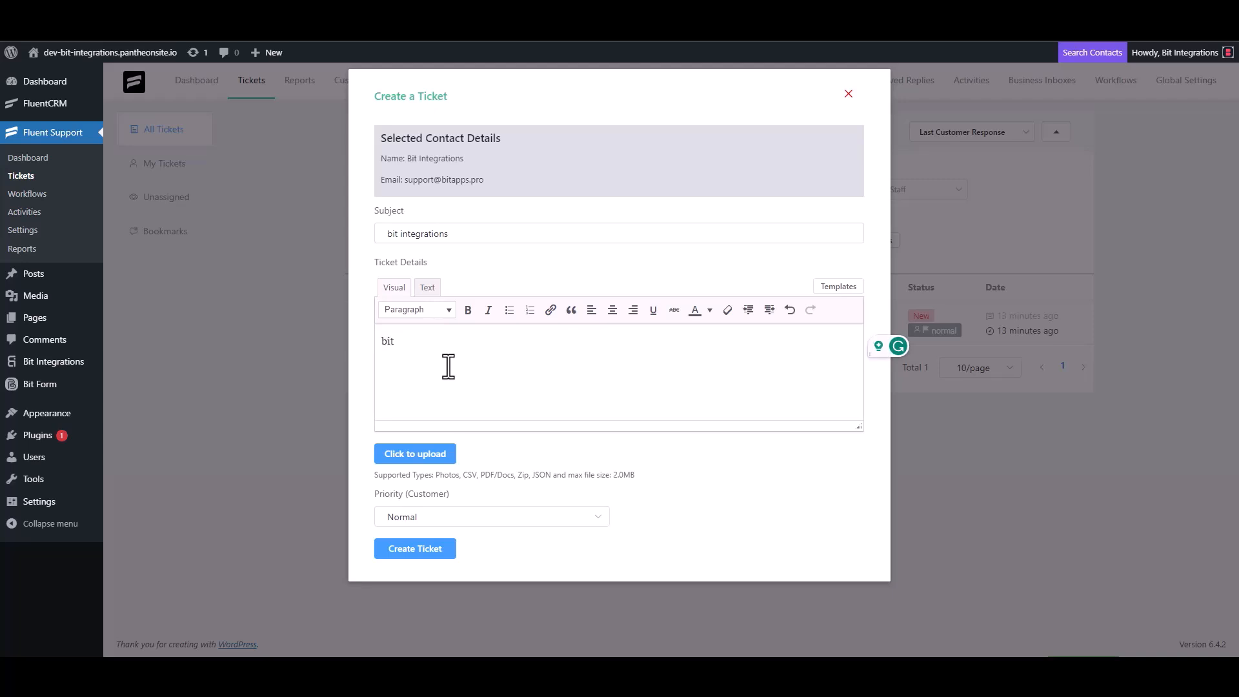
pyautogui.write('ntegrations')
# Create the ticket, then check Nutshell's People list for the new Bit Integrations contact
pyautogui.click(416, 549)
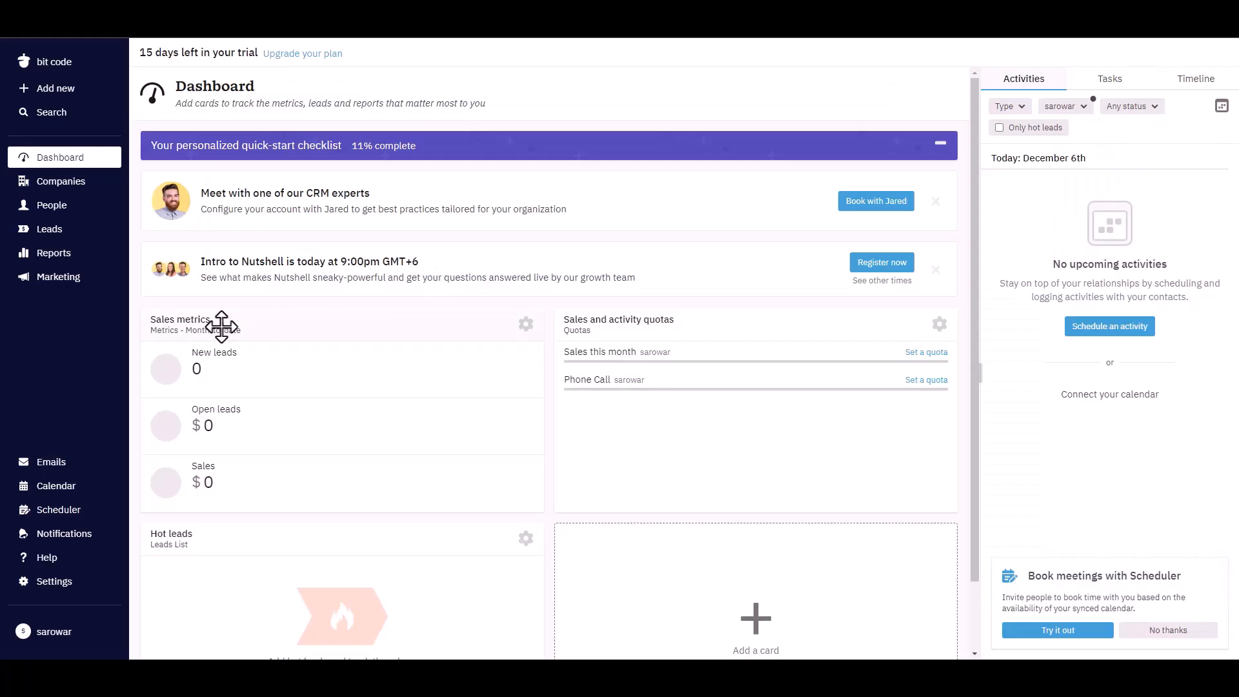
pyautogui.click(51, 213)
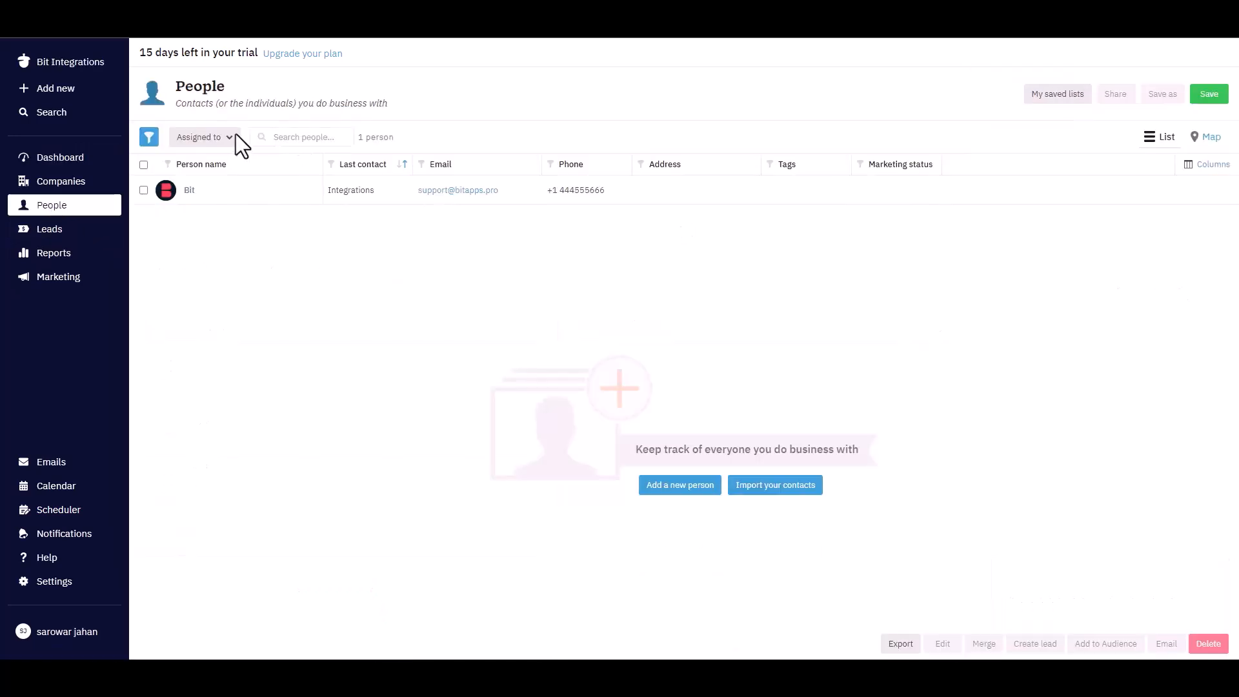